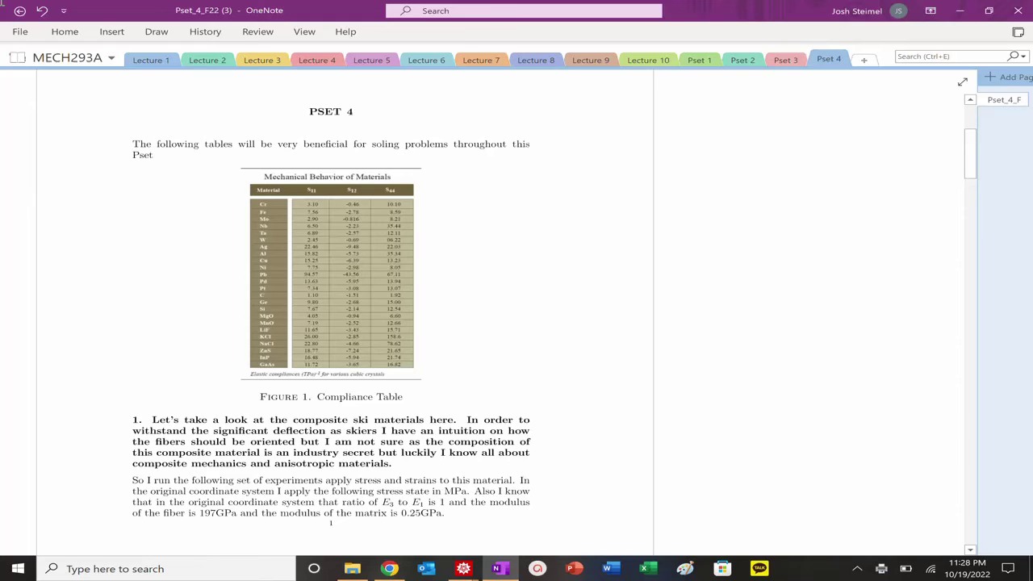
Step: Draw a red ink ellipse around the PSET 4 heading and a red bracket beside problem 1
mouse_move(385, 113)
mouse_down()
mouse_move(284, 96)
mouse_move(369, 125)
mouse_move(286, 102)
mouse_up()
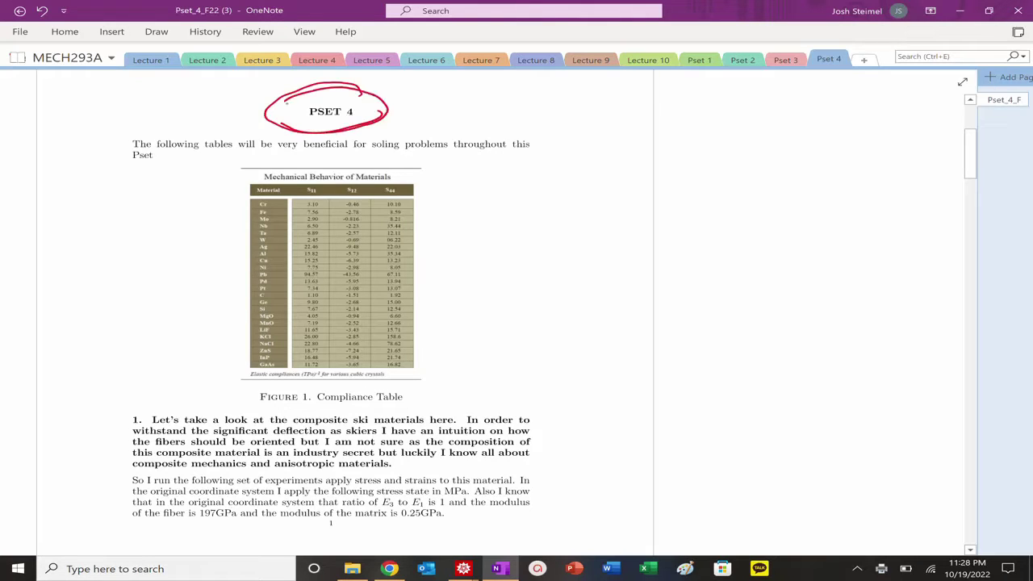
scroll(261, 143, down, 5)
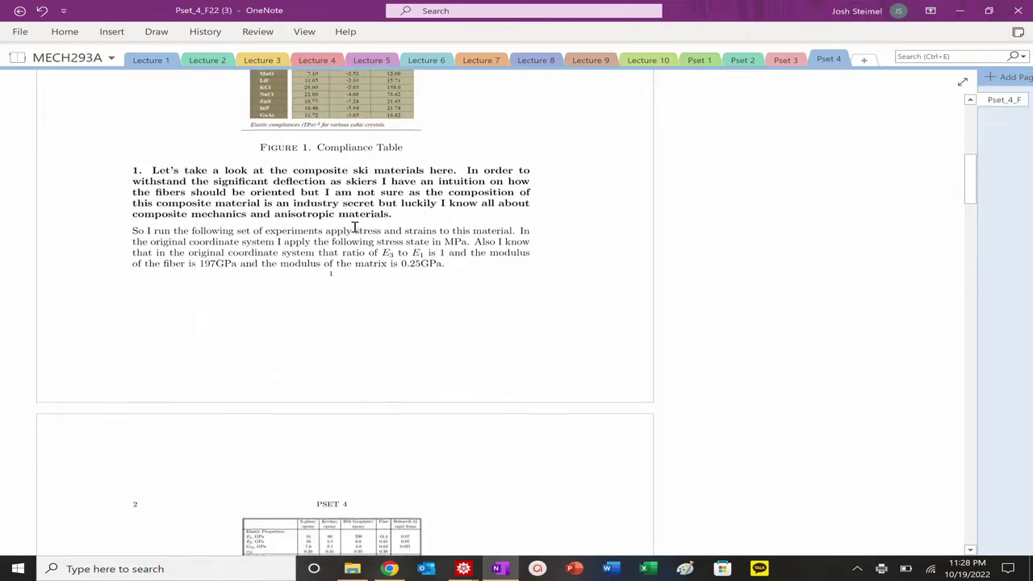
mouse_move(541, 127)
mouse_down()
mouse_move(577, 134)
mouse_move(533, 273)
mouse_up()
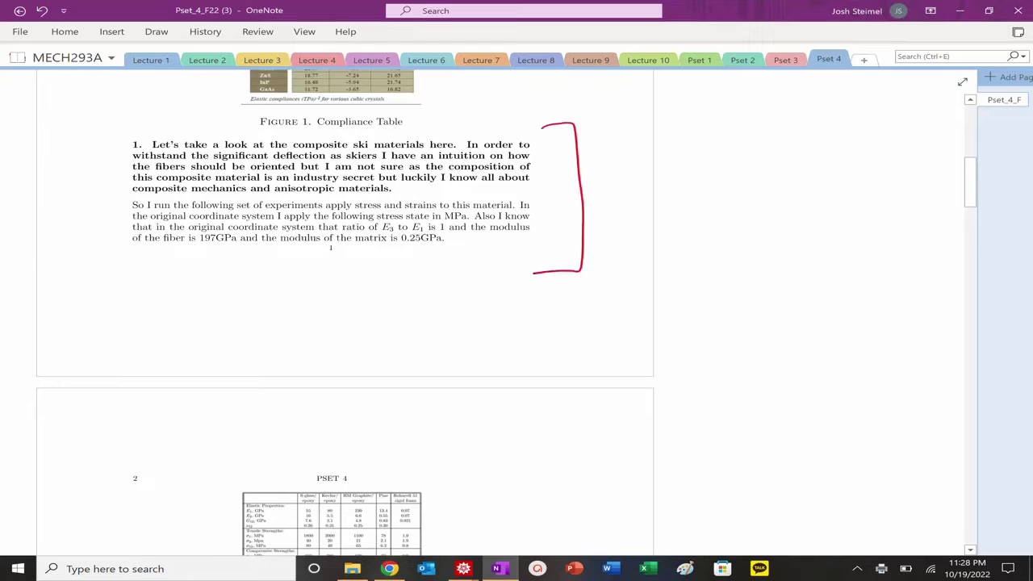
scroll(526, 260, down, 1)
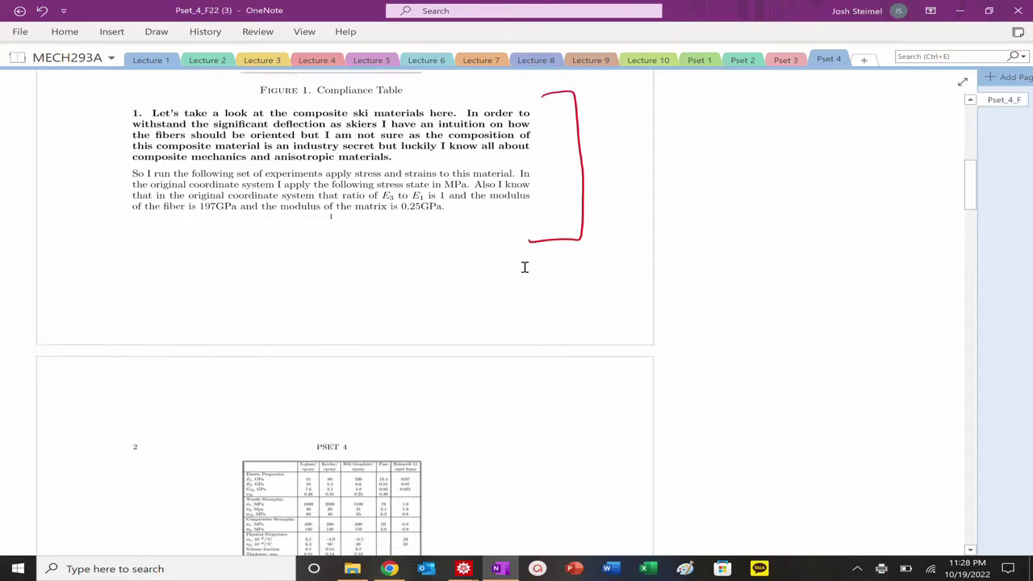
Step: Bring up demoanisotropic.nb and expand, then collapse, its Useful Definitions group
mouse_move(464, 572)
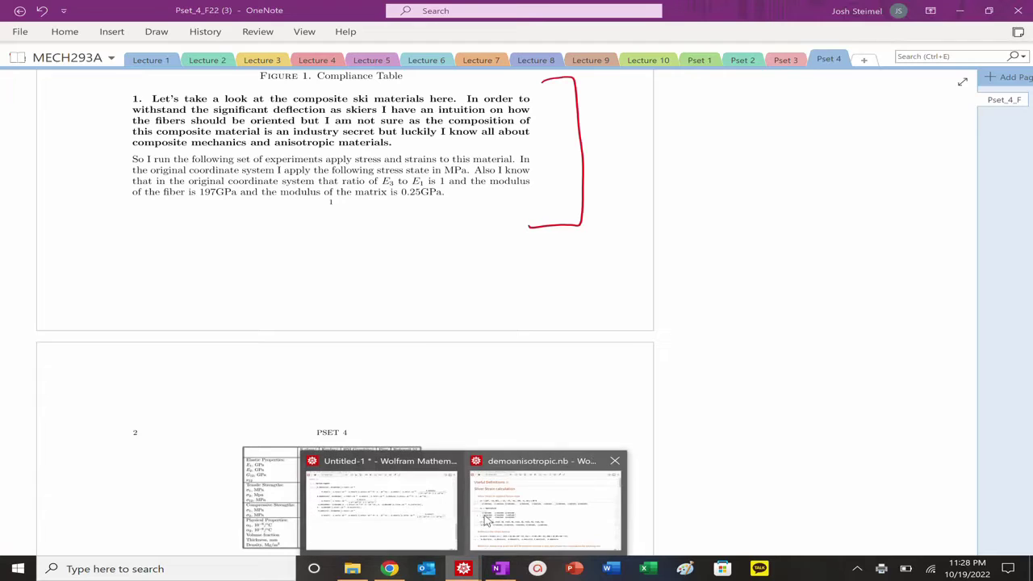
click(549, 505)
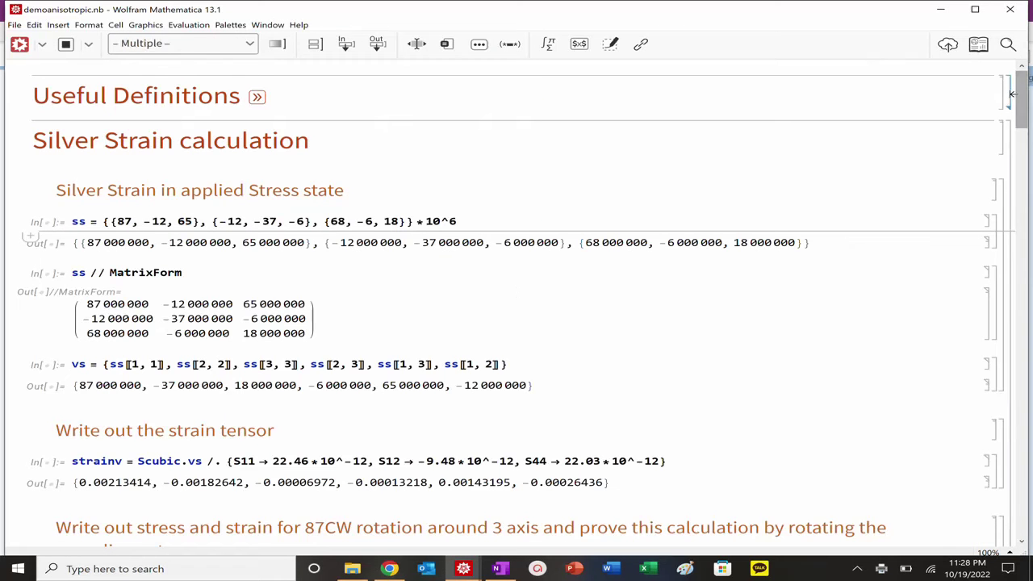
double_click(1012, 94)
double_click(1012, 94)
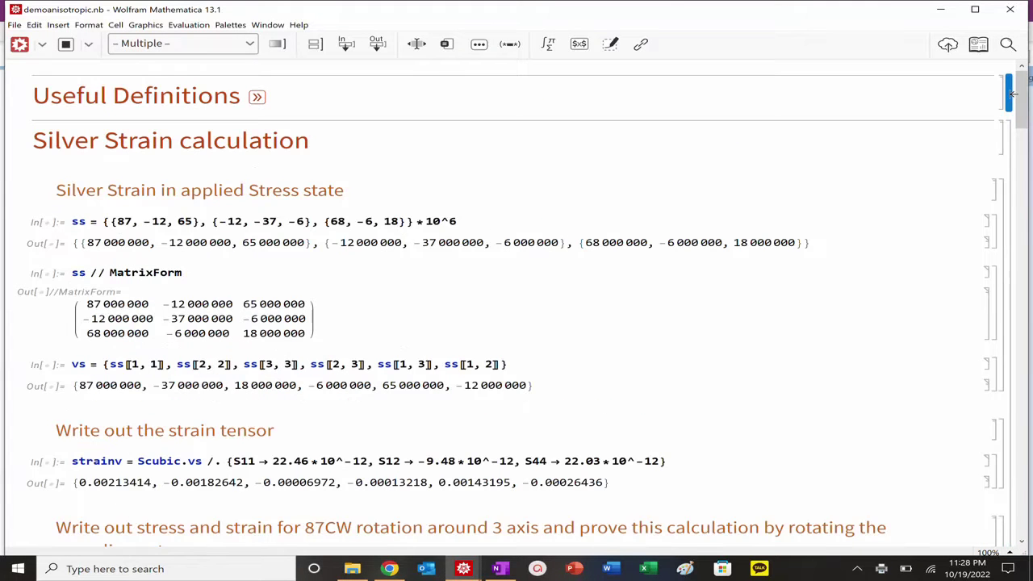
click(941, 11)
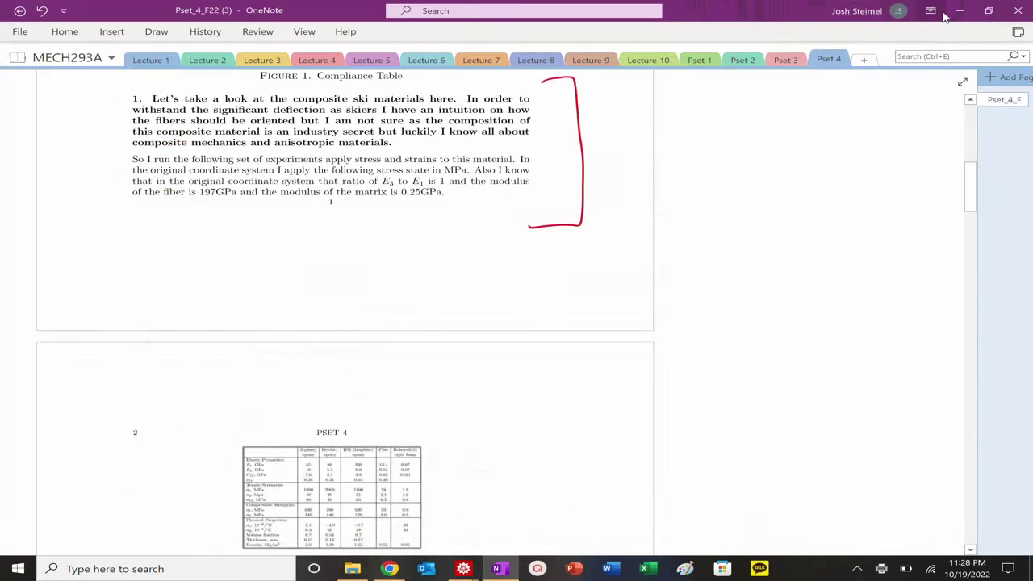
Step: Close the Untitled-1 notebook without saving its changes
mouse_move(464, 569)
click(451, 461)
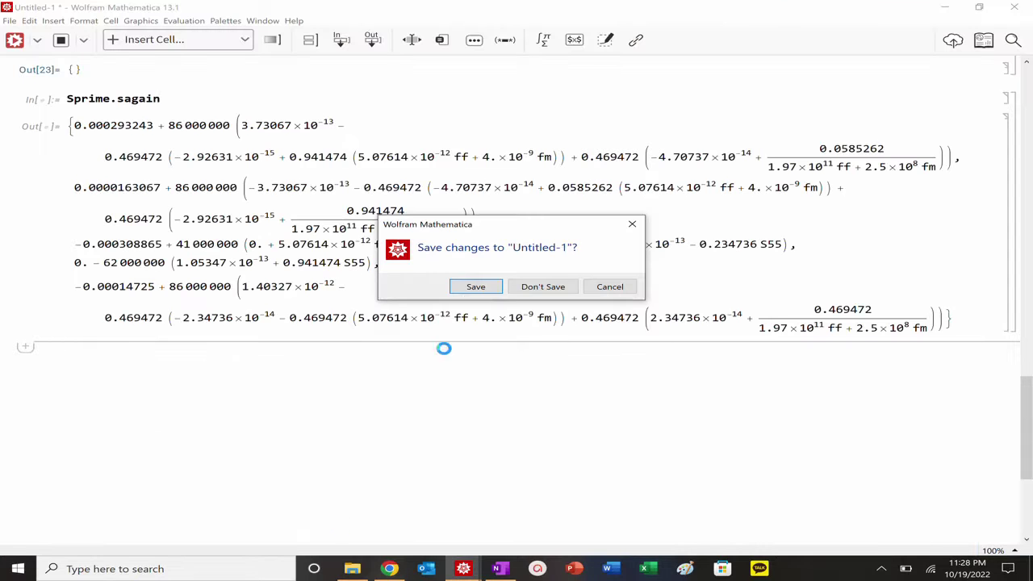
click(539, 282)
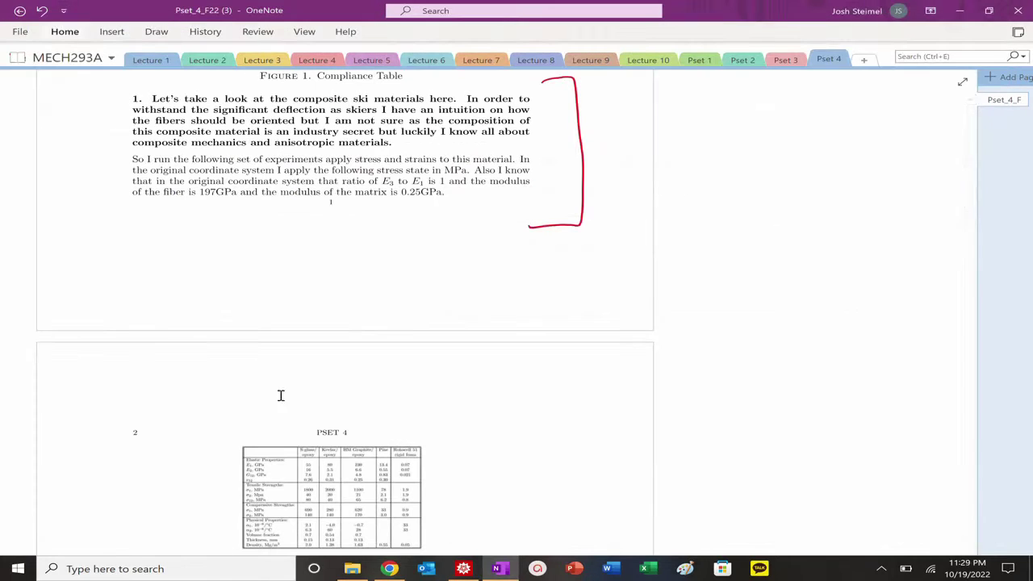
Step: Create a new blank notebook, Untitled-2, and restore its window out of full screen
click(463, 568)
click(14, 24)
mouse_move(36, 38)
click(247, 38)
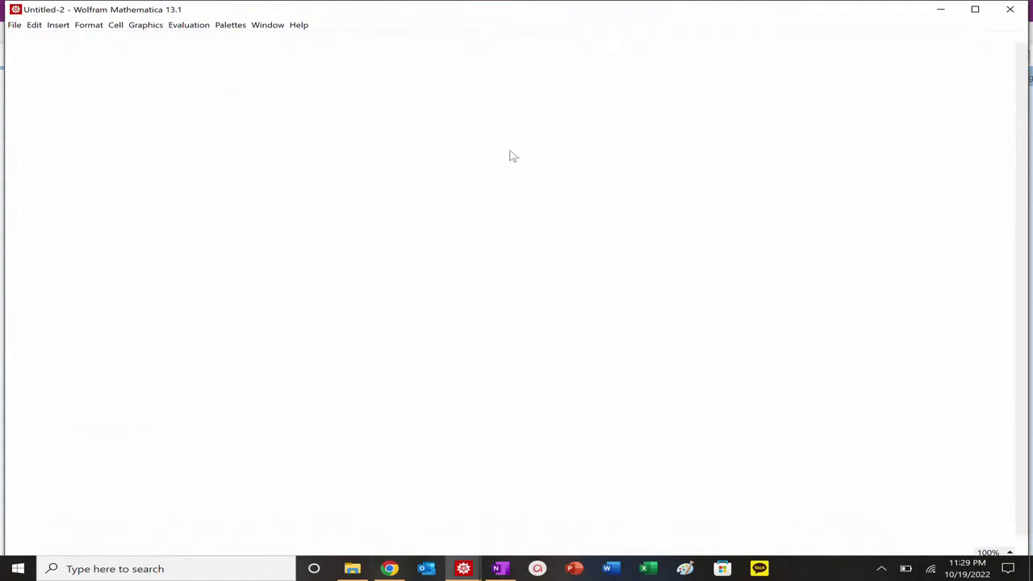
click(975, 9)
click(940, 9)
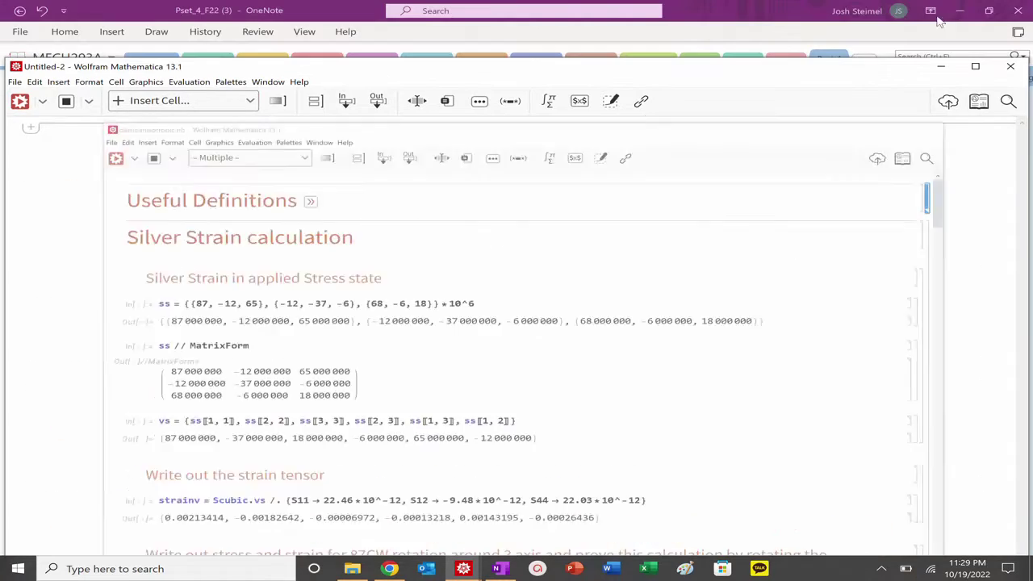
Step: Place Untitled-2 beside the OneNote page and paste the Useful Definitions section into it
drag(666, 77, 791, 38)
drag(26, 199, 448, 202)
text(Useful Definitions)
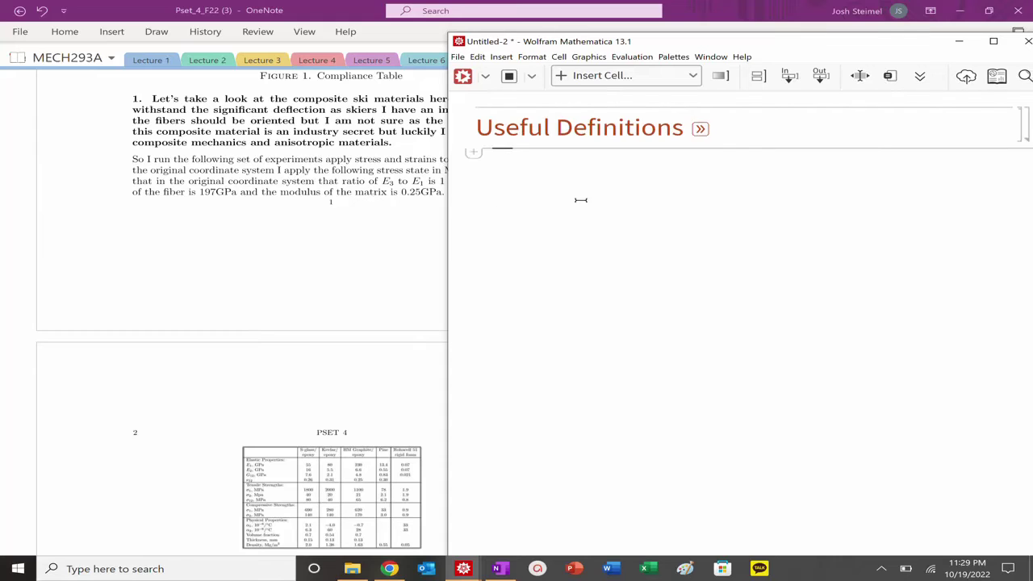
drag(812, 47, 780, 26)
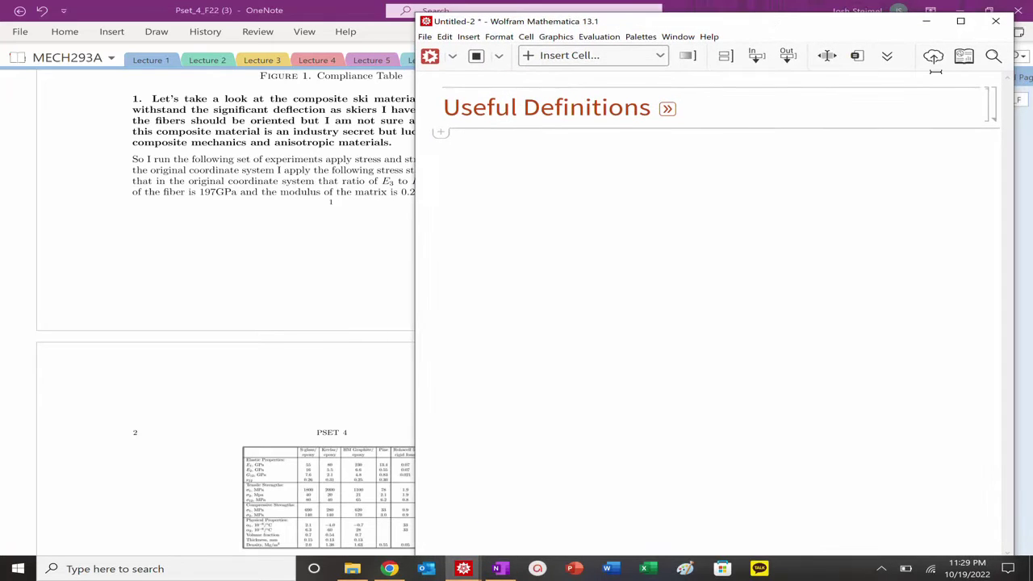
Step: Expand the pasted Useful Definitions section and review its Sgeneral, Scubic and Tstress/Tstrain cells
click(998, 104)
click(999, 105)
double_click(998, 104)
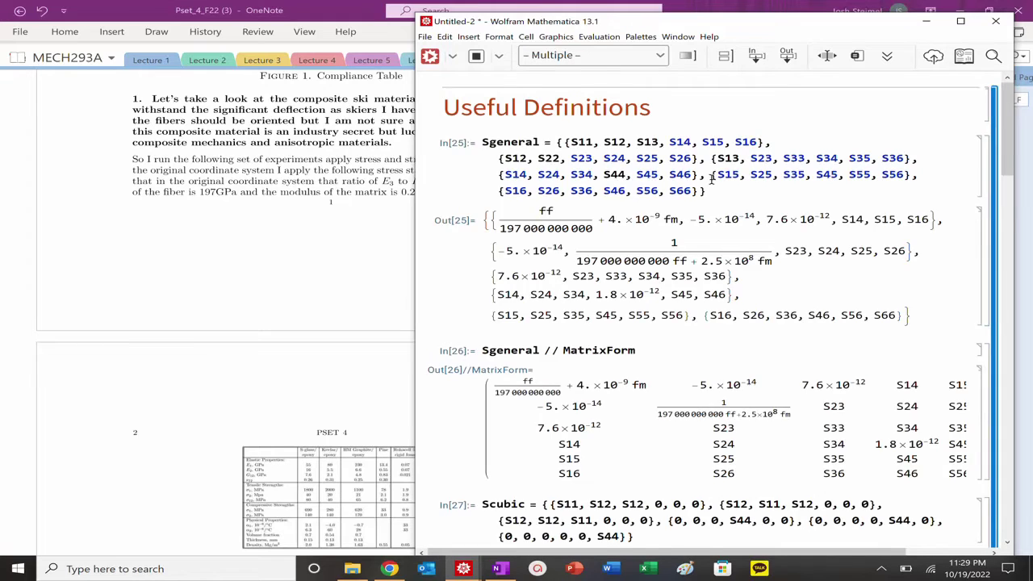
scroll(717, 251, down, 20)
scroll(721, 325, up, 8)
scroll(687, 396, down, 6)
click(686, 394)
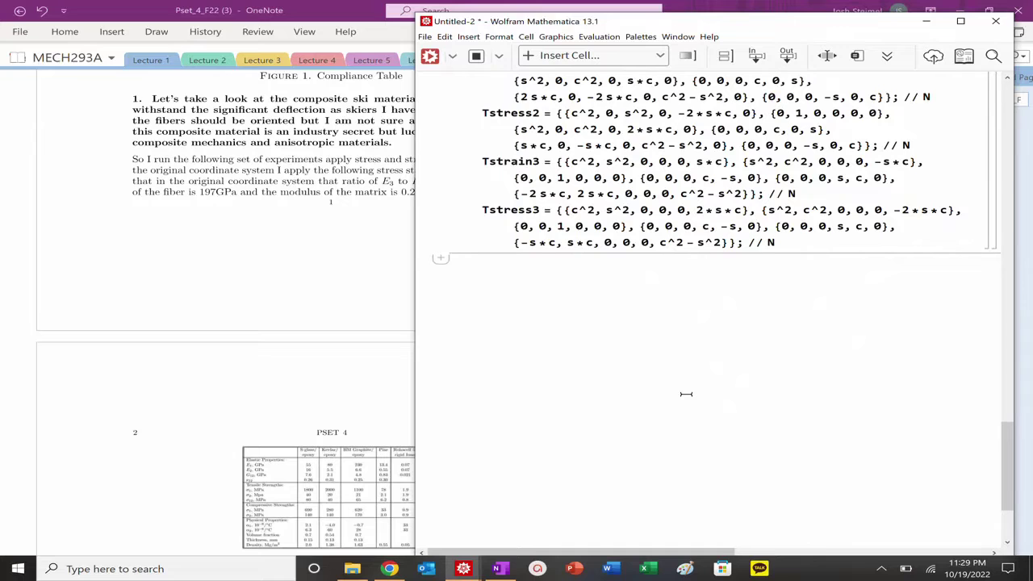
text(Cel)
key(BackSpace)
key(BackSpace)
key(BackSpace)
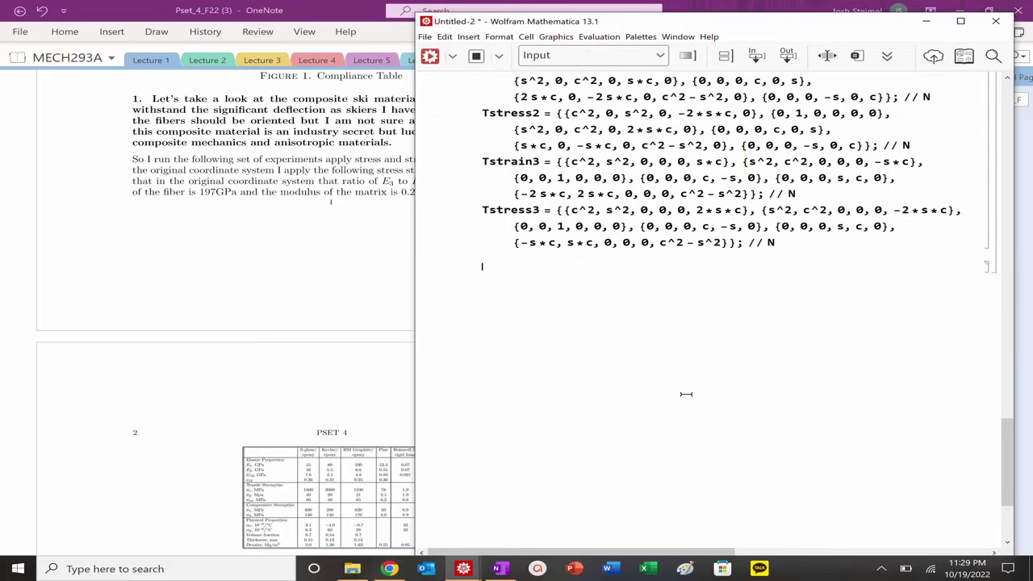
scroll(708, 372, up, 15)
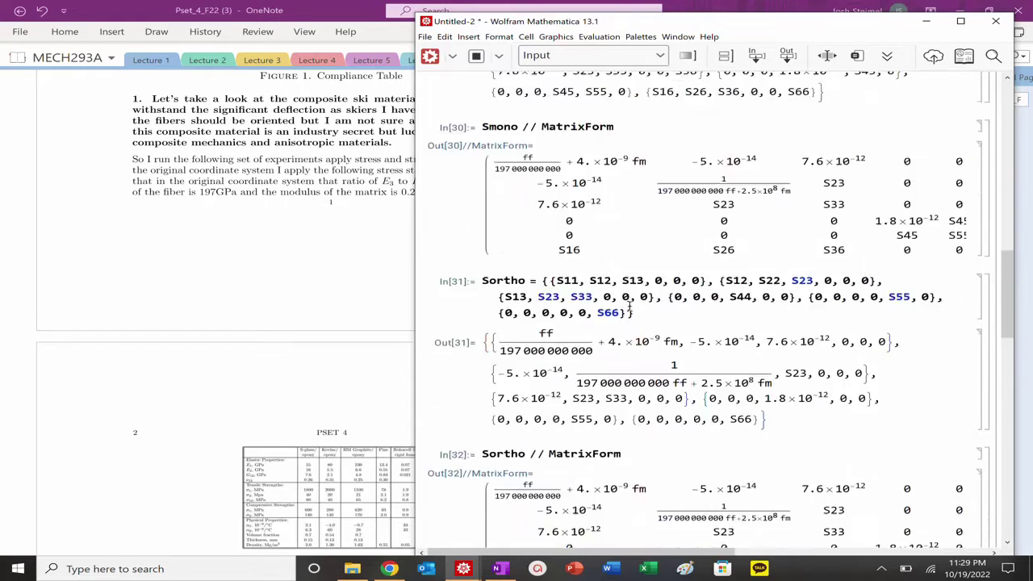
scroll(627, 302, up, 10)
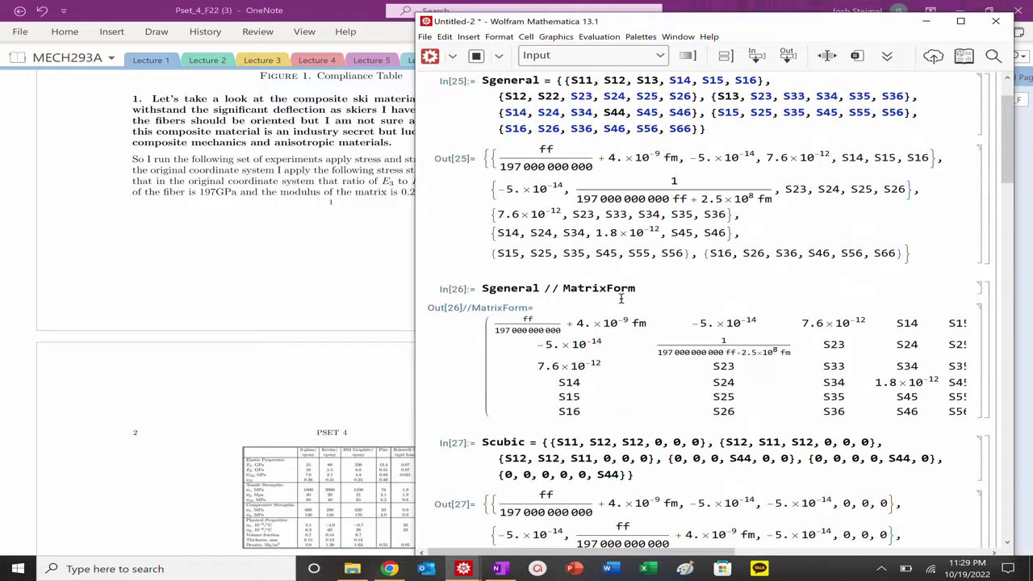
scroll(621, 299, up, 2)
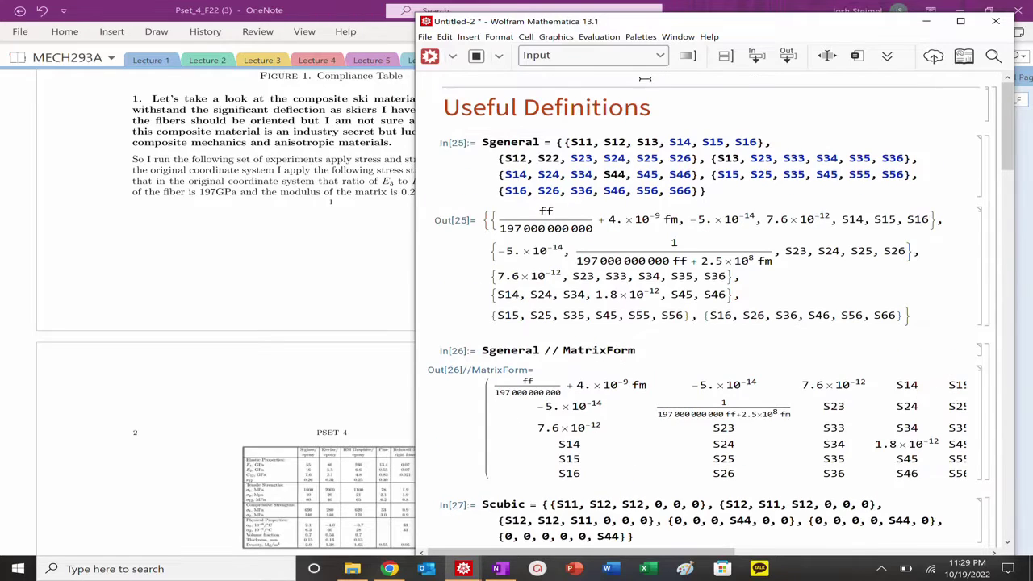
Step: Quit the local kernel via Evaluation > Quit Kernel > Local
click(599, 37)
mouse_move(704, 334)
click(843, 341)
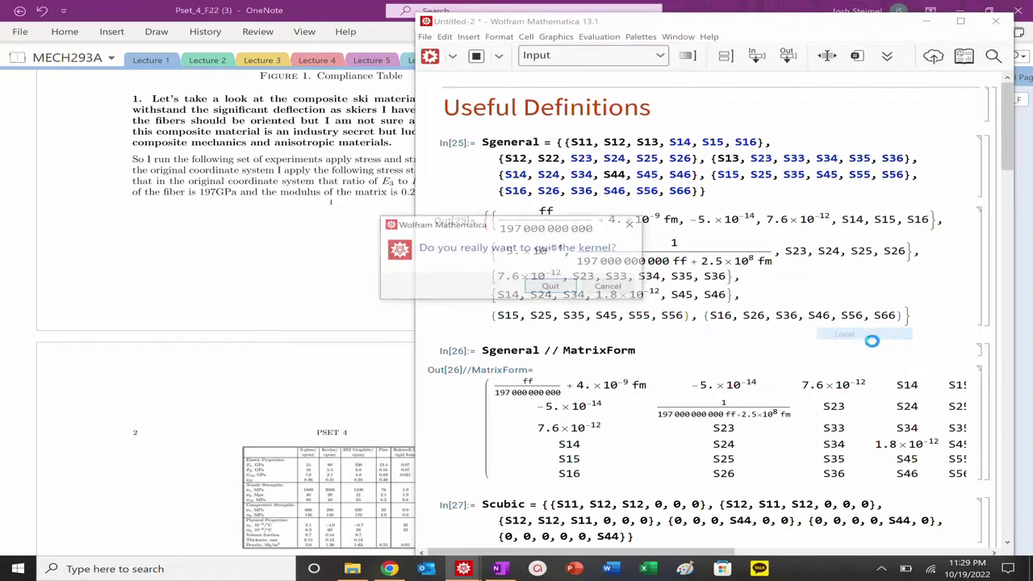
Step: Confirm the kernel quit, re-evaluate all definitions, and select the whole Scubic definition
click(557, 289)
click(567, 158)
click(1000, 119)
key(shift+Return)
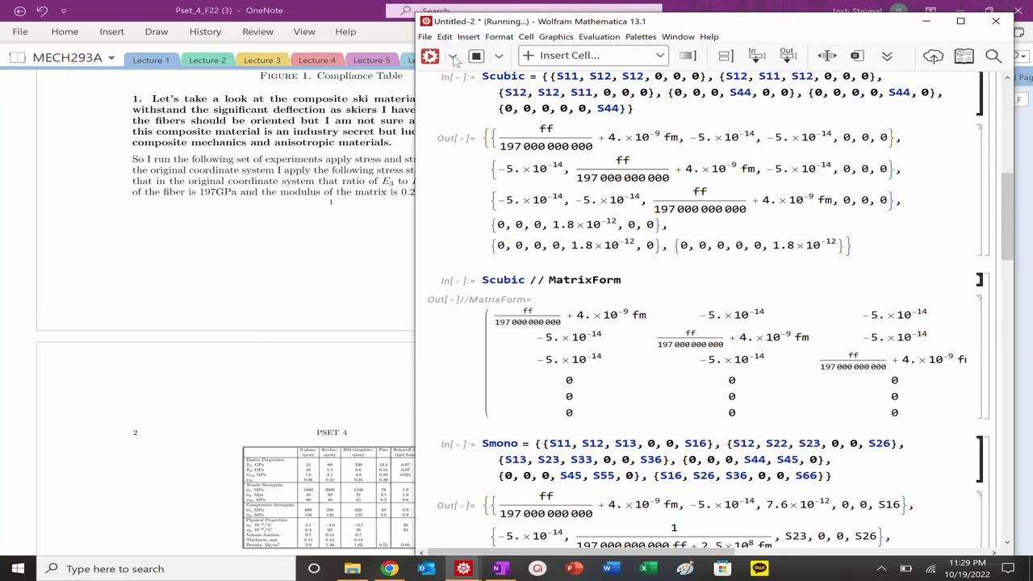
triple_click(490, 75)
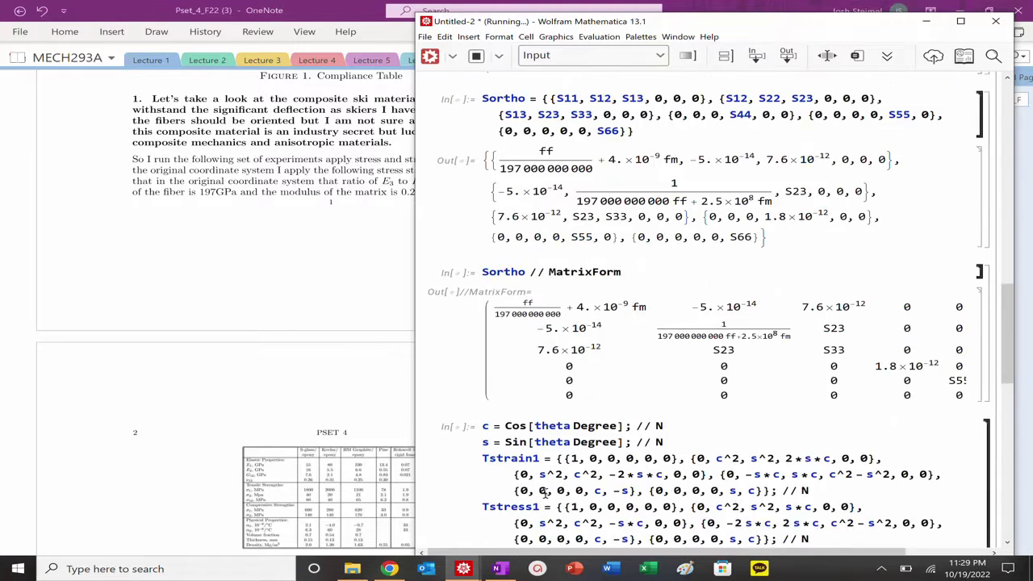
Step: Paste Scubic into the empty In[17] cell and rename the copy Stransverse
text(Scubic = {{S11, S12, S12, 0, 0, 0}, {S12, S11, S12, 0, 0, 0}, {S12, S12, S11, 0, 0, 0}, {0, 0, 0, S44, 0, 0}, {0, 0, 0, 0, S44, 0}, {0, 0, 0, 0, 0, S44}})
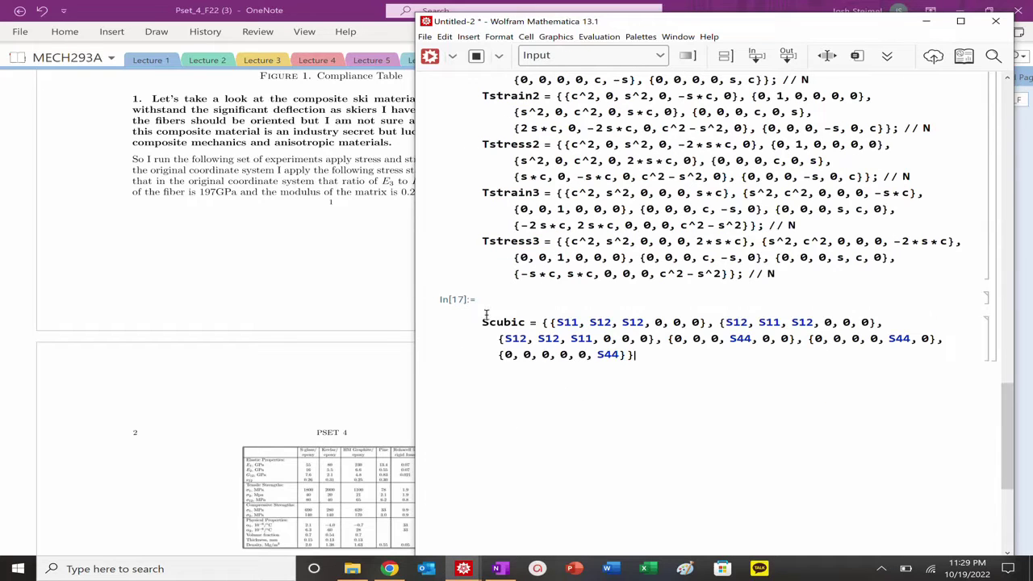
double_click(494, 320)
text(Stransverse)
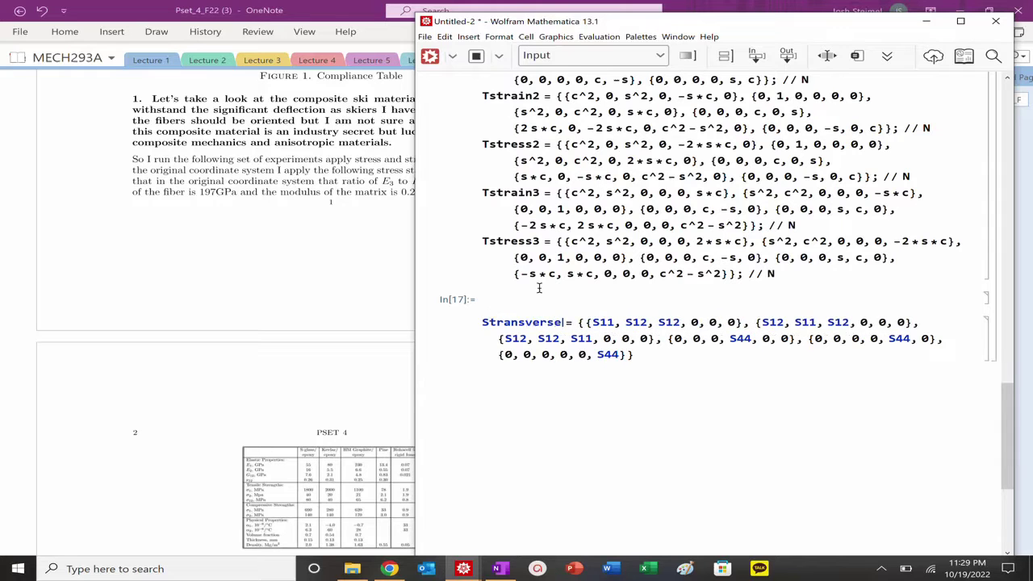
drag(418, 202, 542, 199)
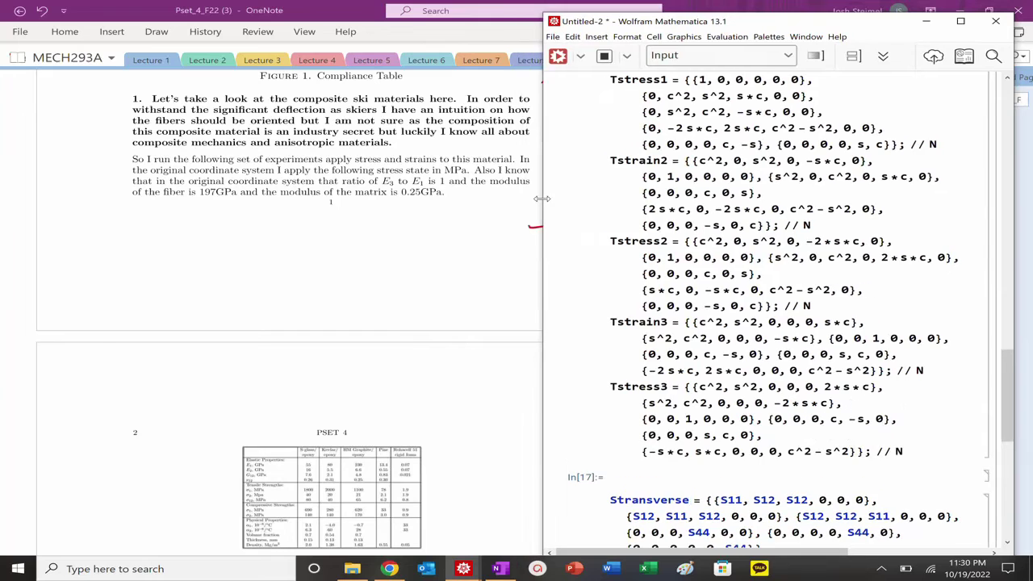
click(469, 218)
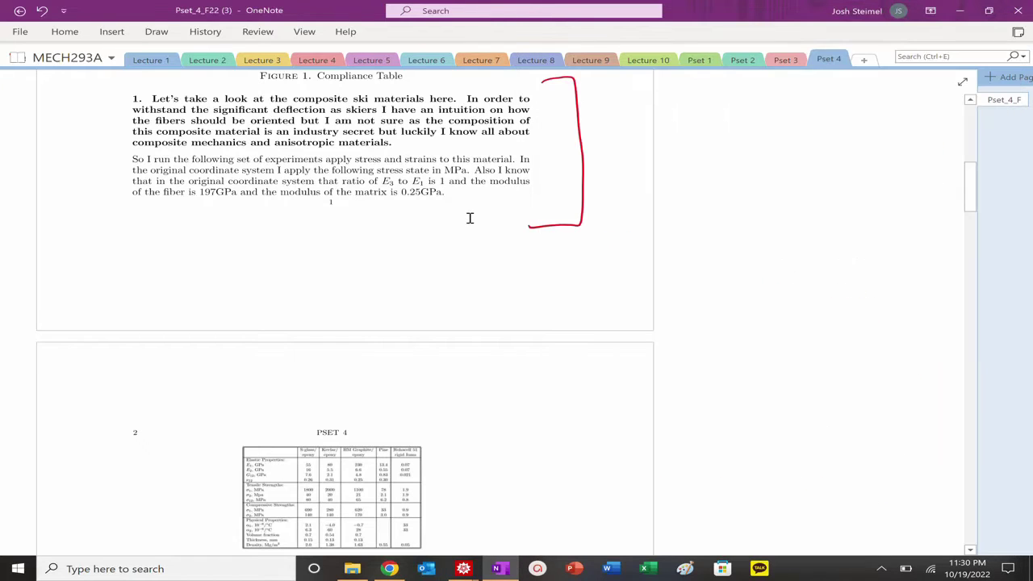
Step: Look over the Figure 1 compliance table and problem 1, then return to Untitled-2
scroll(469, 218, down, 5)
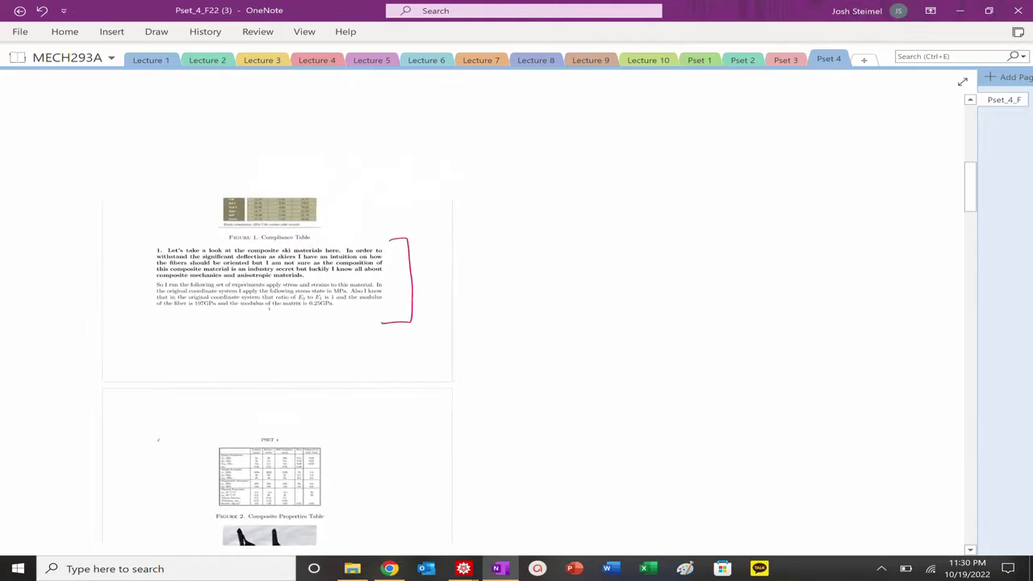
scroll(469, 218, up, 5)
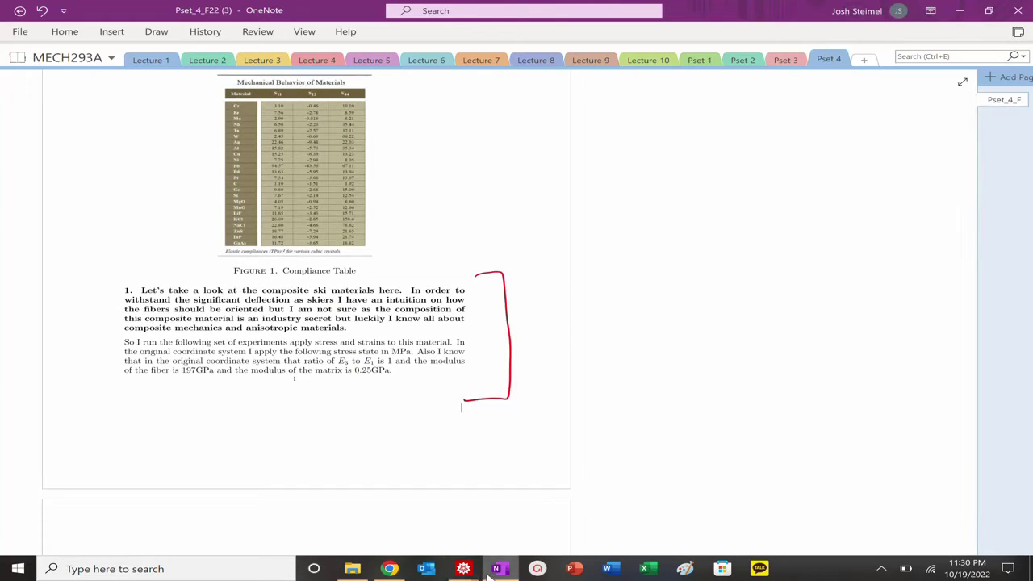
mouse_move(464, 569)
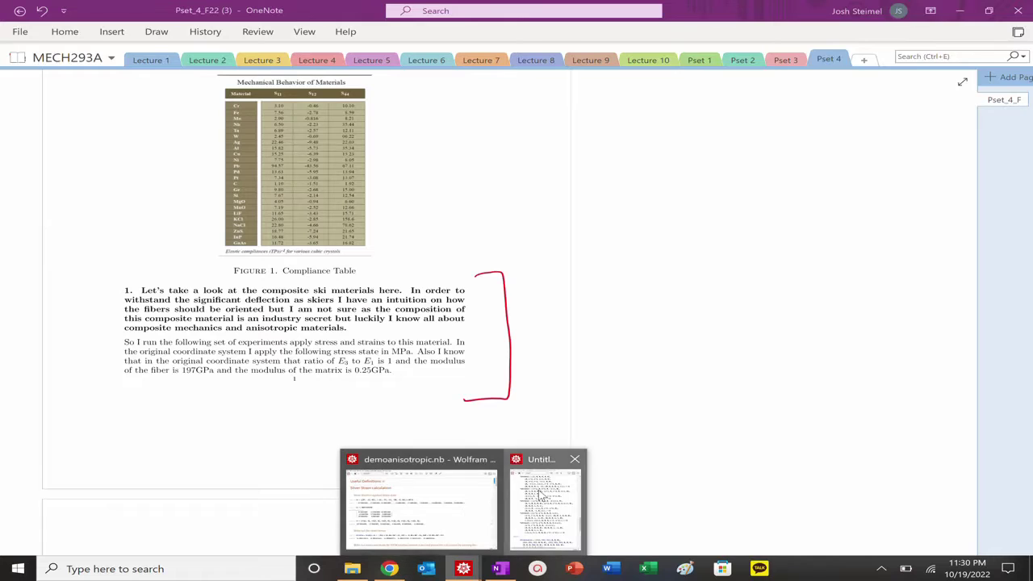
click(541, 496)
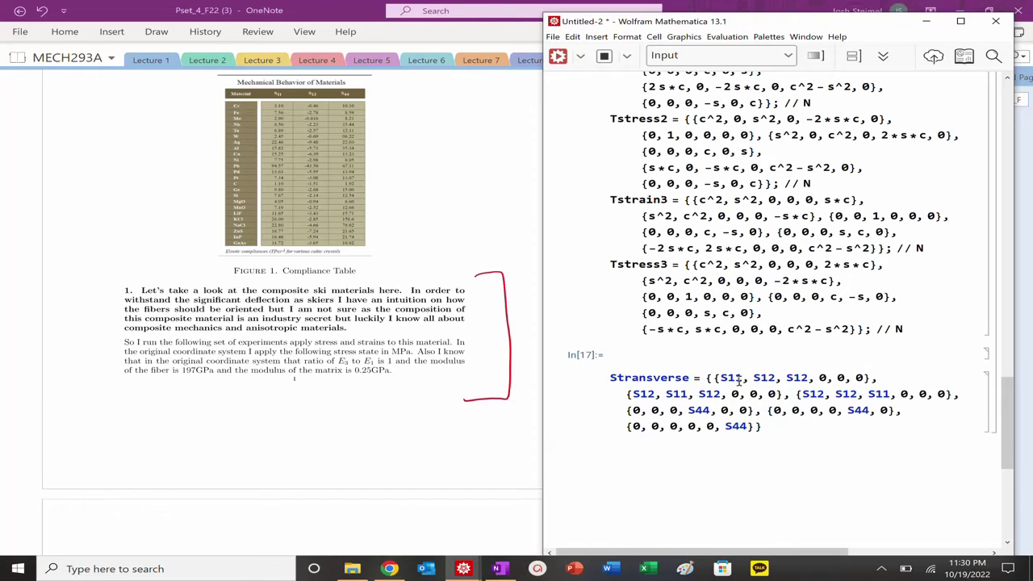
Step: Change Stransverse's second row so it reads S12, S22, S12
click(866, 396)
double_click(878, 395)
click(777, 377)
double_click(676, 395)
text(S)
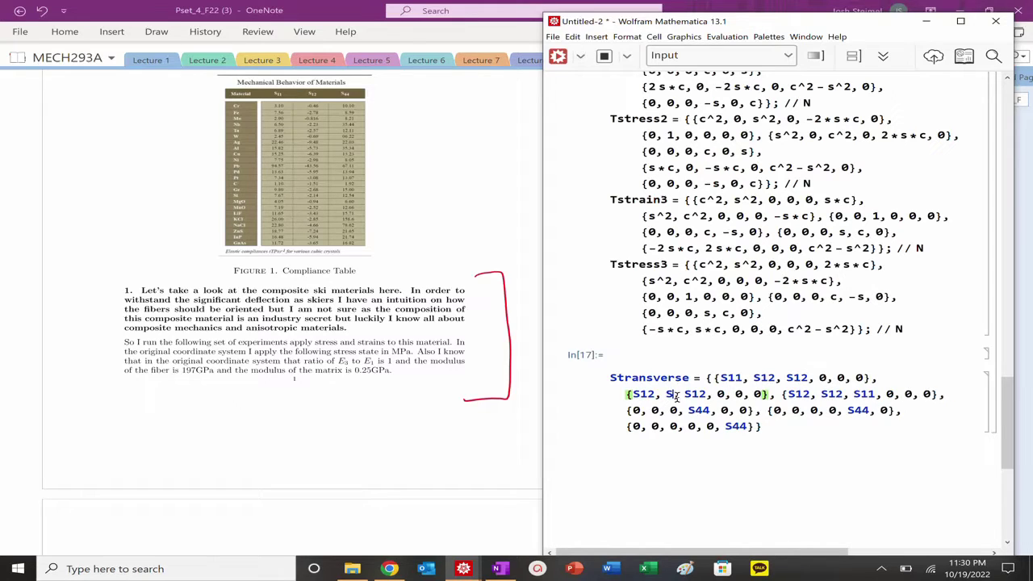
text(22)
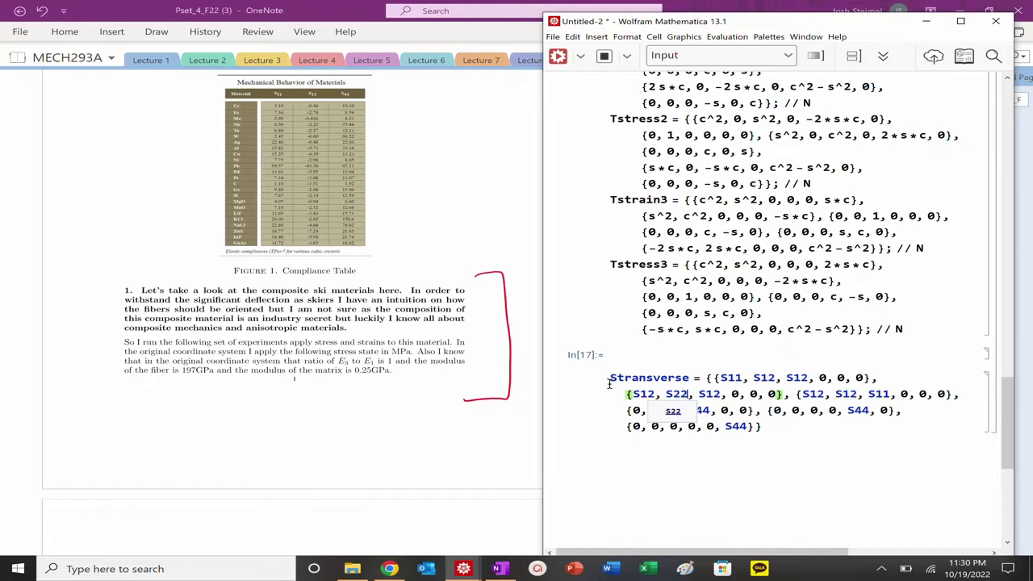
click(380, 189)
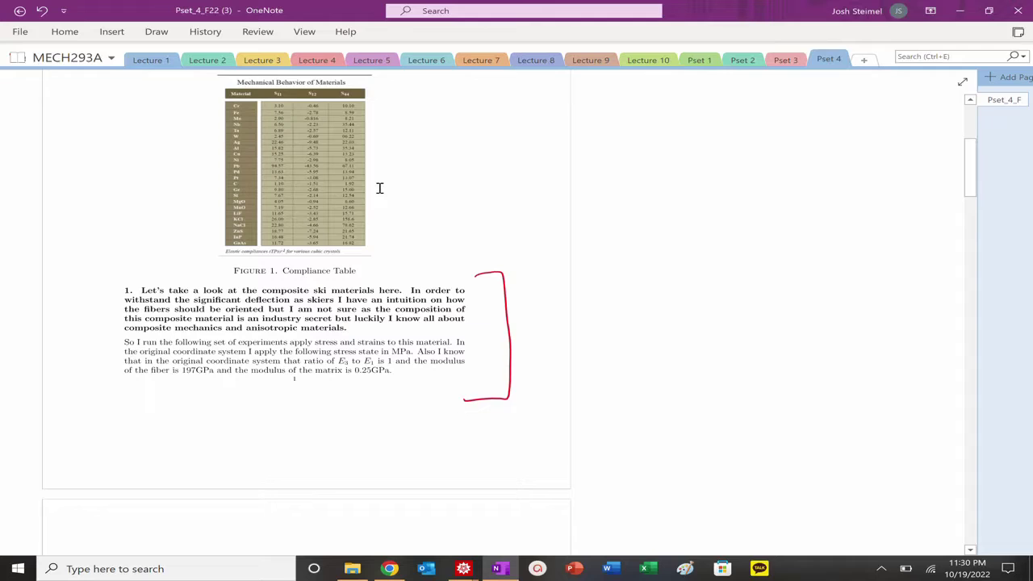
Step: Handwrite E1 = E3 and E2 > E1 = E3 in red ink beside the table
mouse_move(541, 192)
mouse_down()
mouse_move(541, 235)
mouse_move(563, 190)
mouse_up()
drag(544, 215, 560, 208)
mouse_move(634, 196)
mouse_down()
mouse_move(624, 225)
mouse_move(658, 237)
mouse_up()
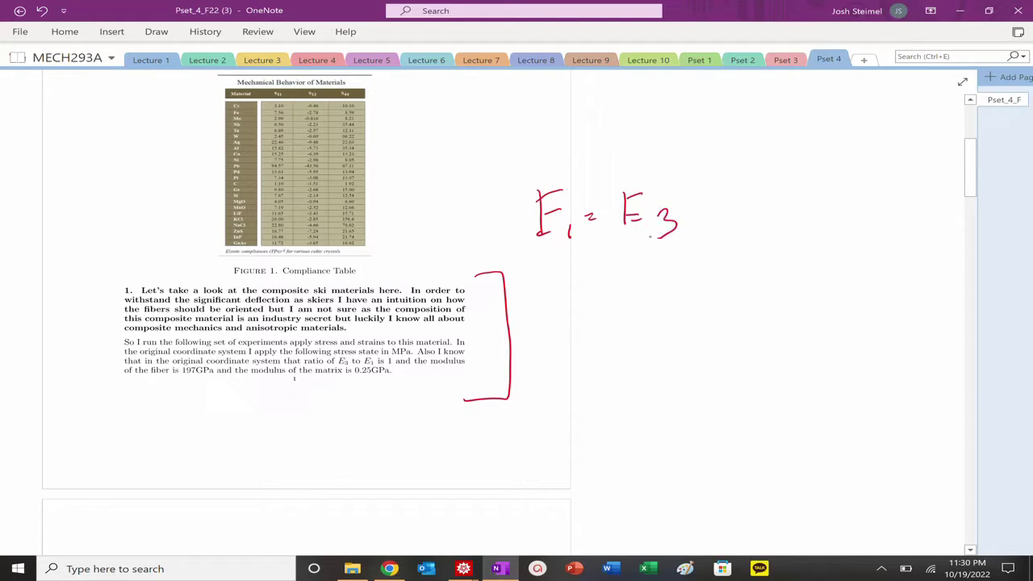
drag(572, 262, 573, 294)
mouse_move(577, 268)
mouse_down()
mouse_move(595, 261)
mouse_move(598, 290)
mouse_up()
drag(600, 282, 615, 294)
mouse_move(625, 270)
mouse_down()
mouse_move(655, 287)
mouse_move(692, 293)
mouse_up()
drag(692, 260, 718, 257)
mouse_move(696, 272)
mouse_down()
mouse_move(726, 270)
mouse_move(732, 287)
mouse_up()
drag(742, 276, 742, 296)
drag(803, 249, 805, 281)
drag(801, 253, 831, 246)
drag(844, 281, 833, 297)
Step: Sketch labelled coordinate axes and a layered 3D cube below the equations
mouse_move(599, 334)
mouse_down()
mouse_move(623, 390)
mouse_move(707, 378)
mouse_up()
drag(593, 394, 570, 430)
drag(708, 396, 749, 406)
drag(563, 325, 565, 338)
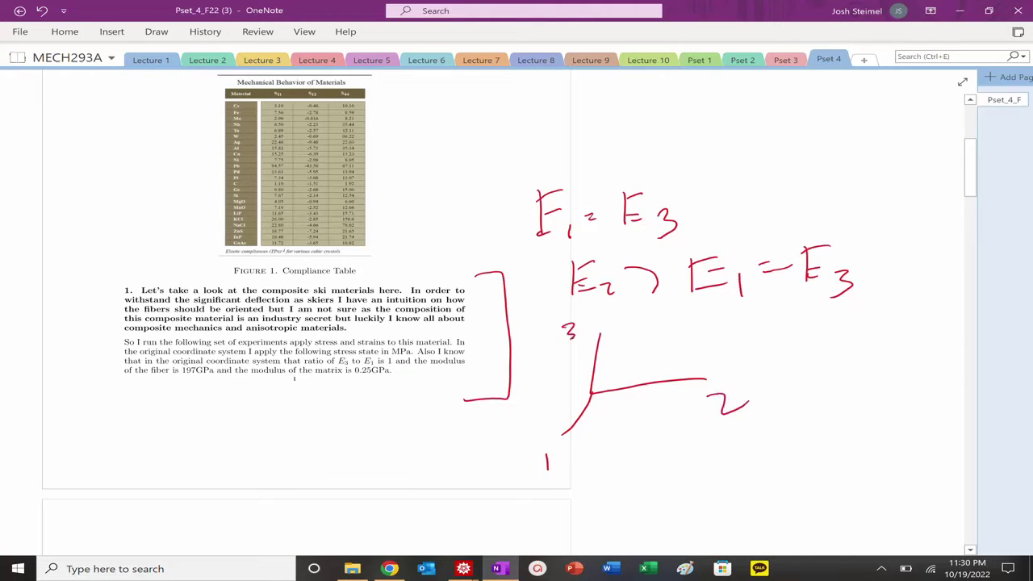
mouse_move(772, 328)
mouse_down()
mouse_move(767, 398)
mouse_move(845, 339)
mouse_move(846, 324)
mouse_up()
mouse_move(795, 344)
mouse_down()
mouse_move(839, 313)
mouse_move(858, 358)
mouse_move(844, 321)
mouse_up()
drag(835, 378, 863, 353)
mouse_move(775, 392)
mouse_down()
mouse_move(809, 366)
mouse_move(843, 364)
mouse_up()
mouse_move(775, 351)
mouse_down()
mouse_move(844, 352)
mouse_move(844, 336)
mouse_up()
Step: Write a 1-3 note above E1 = E3
drag(469, 122, 463, 151)
mouse_move(482, 143)
mouse_down()
mouse_move(529, 127)
mouse_move(571, 151)
mouse_up()
drag(577, 152, 649, 150)
drag(641, 144, 675, 148)
click(696, 126)
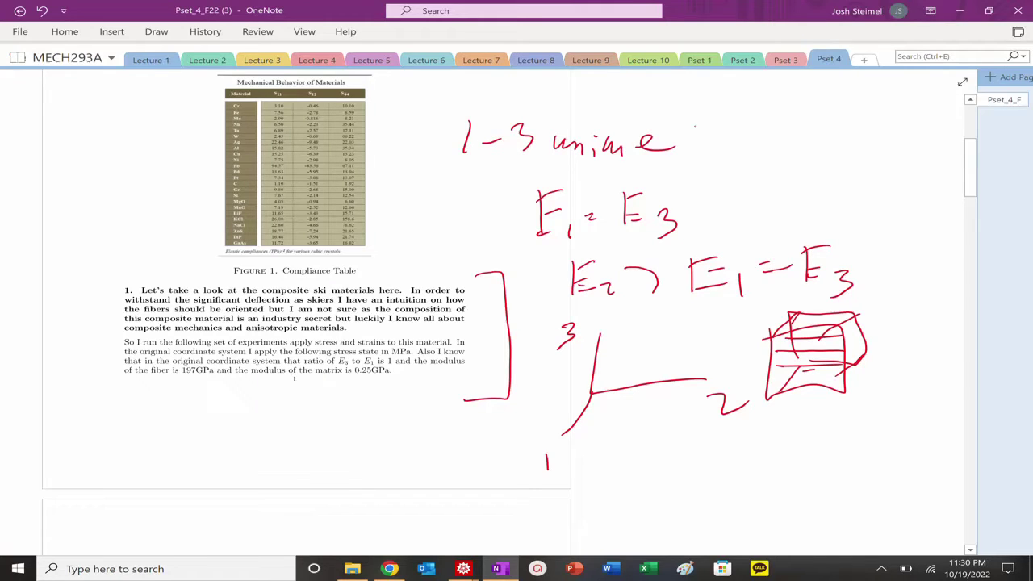
Step: Set the first-row third entry and third-row first entry of Stransverse to S13
mouse_move(463, 568)
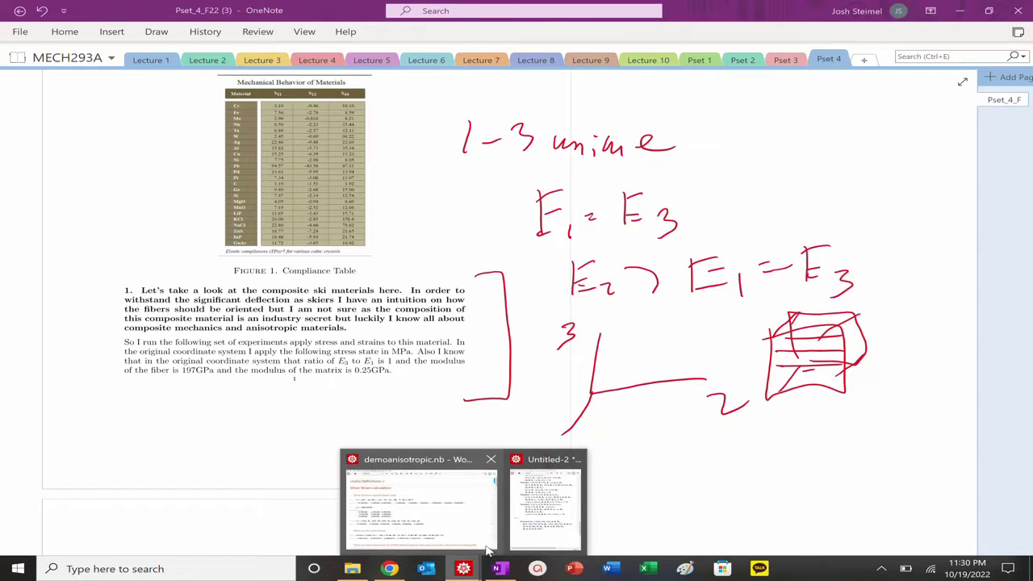
click(536, 525)
double_click(795, 377)
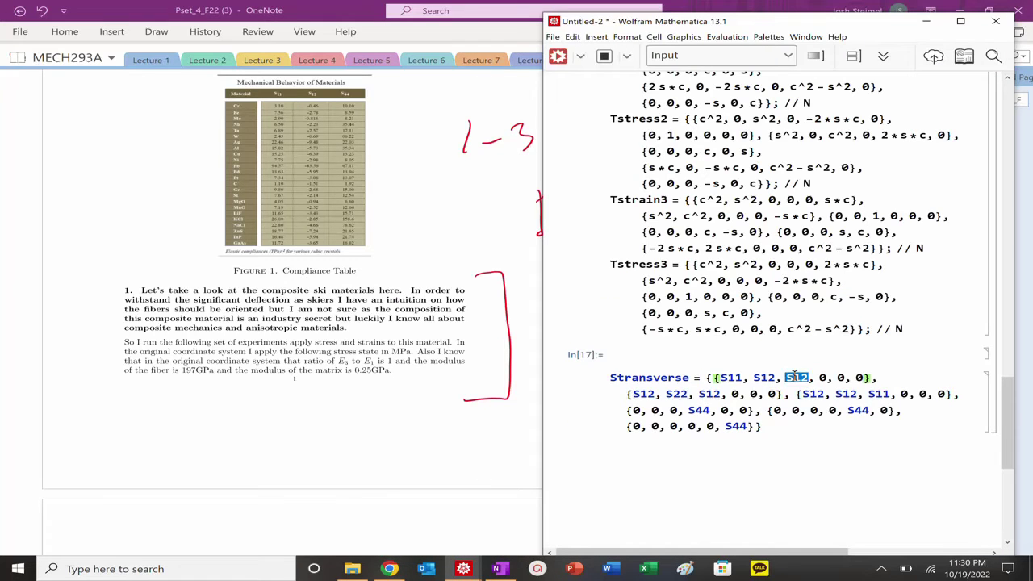
text(S13)
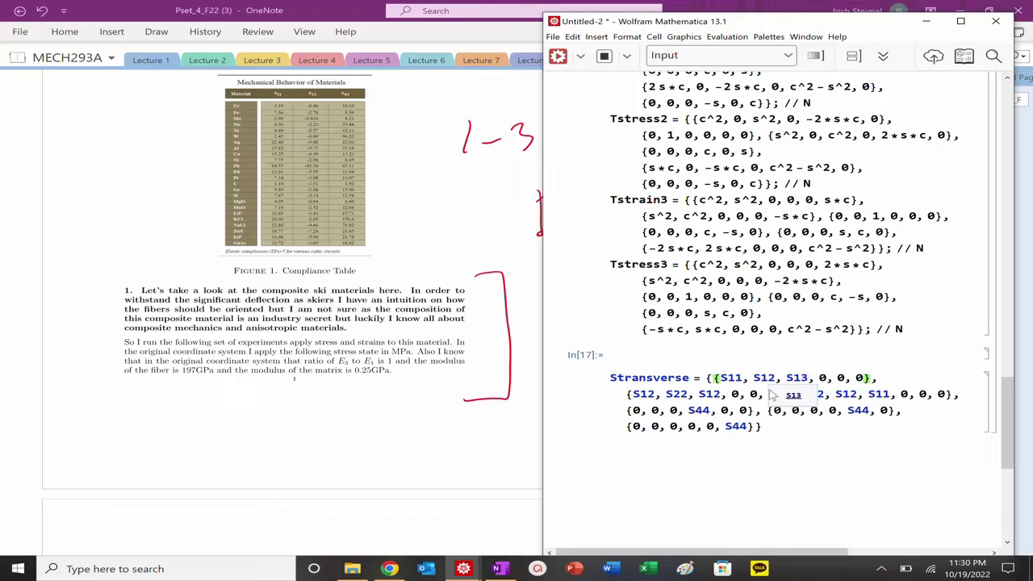
key(Down)
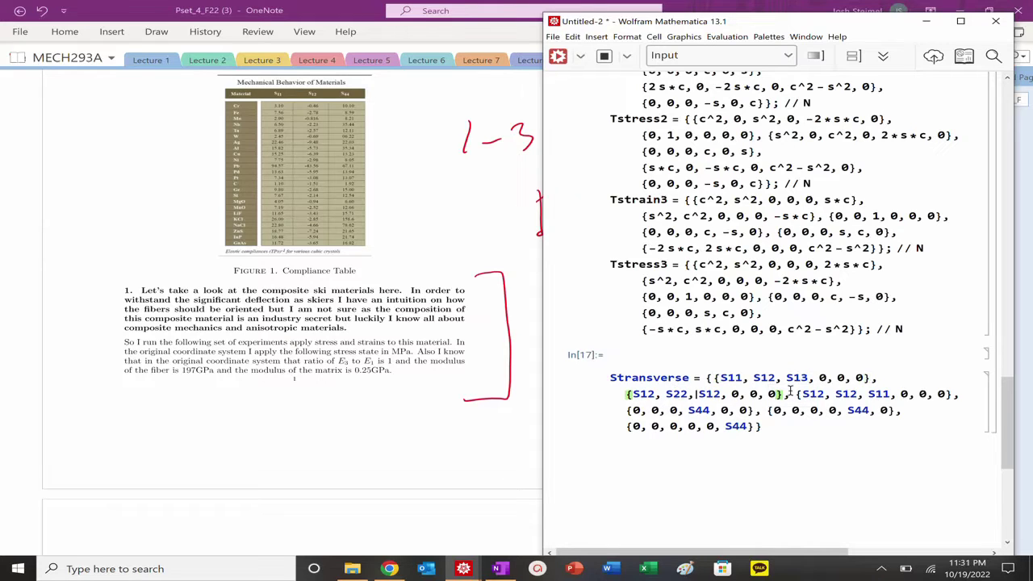
double_click(821, 394)
text(S13)
Step: Replace the duplicate S44 with S55 and evaluate the Stransverse definition
double_click(765, 378)
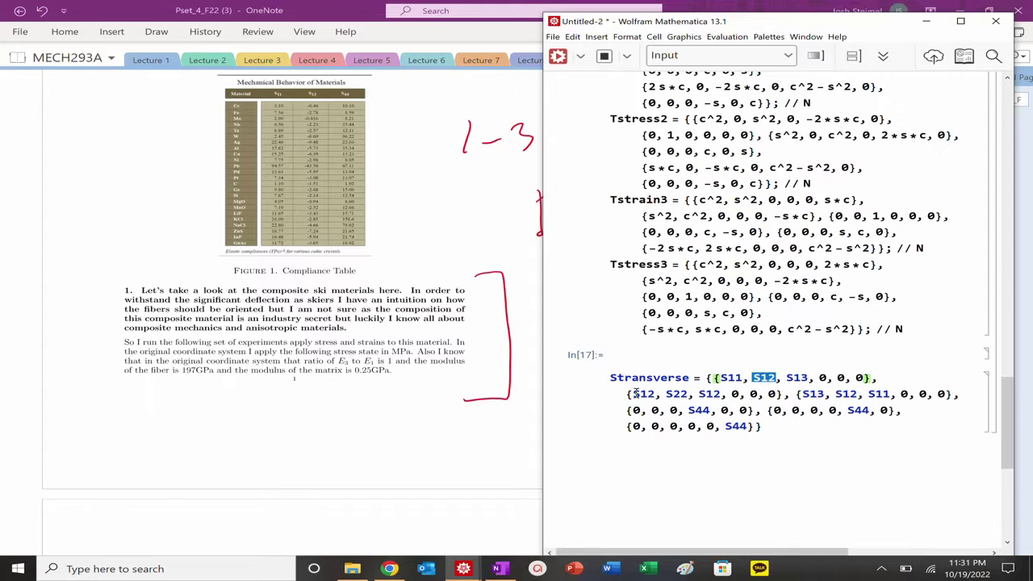
double_click(709, 394)
double_click(642, 394)
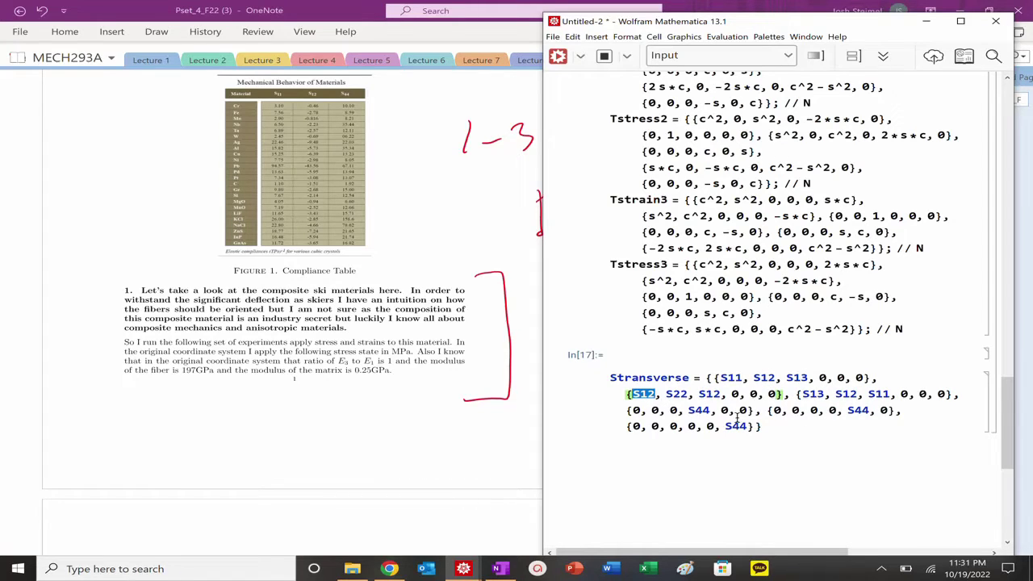
double_click(699, 410)
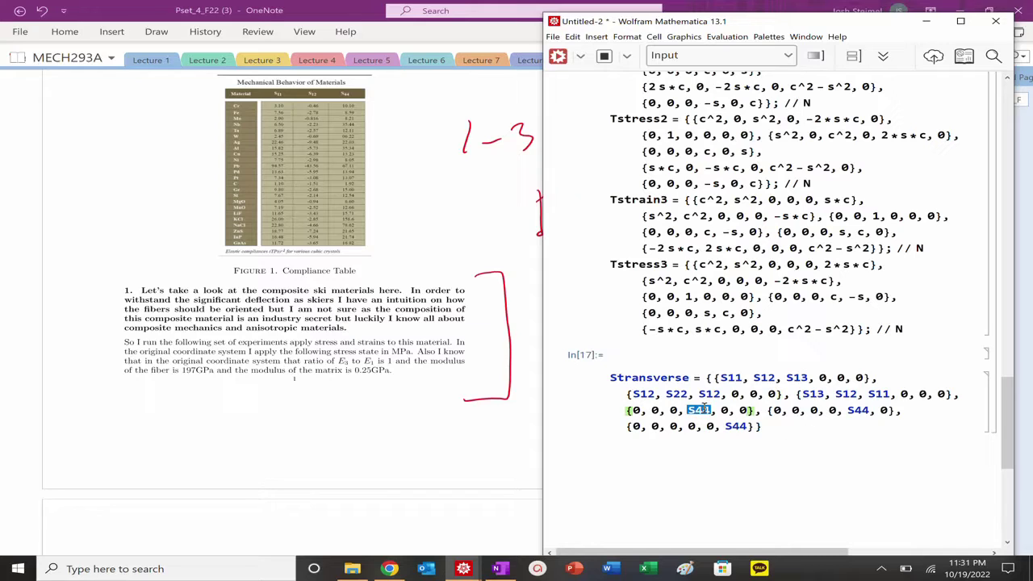
double_click(859, 411)
text(S55)
click(769, 430)
key(Return)
key(shift+Return)
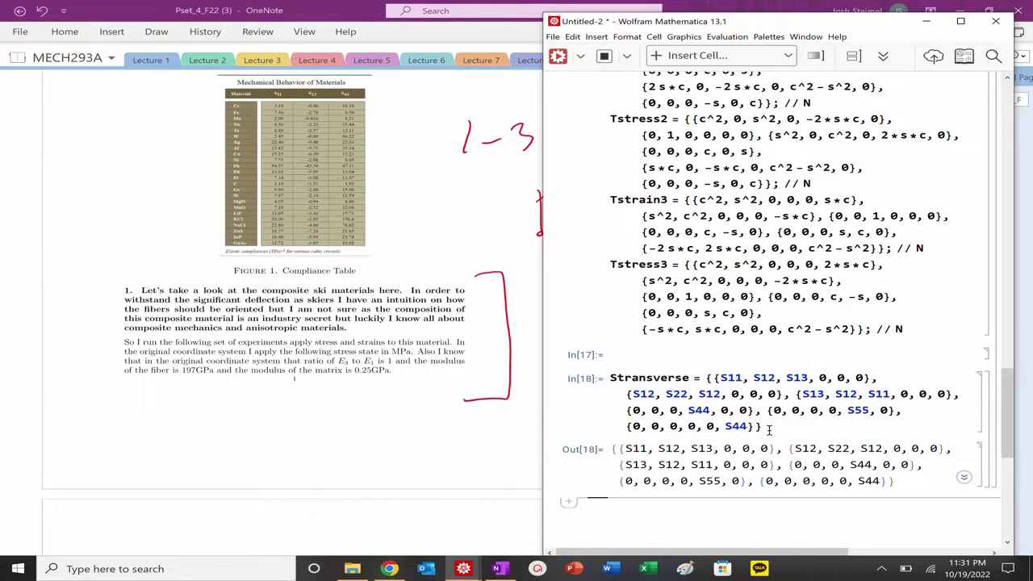
Step: Display Stransverse // MatrixForm as a 6×6 matrix
text(Stransverse // MatrixForm)
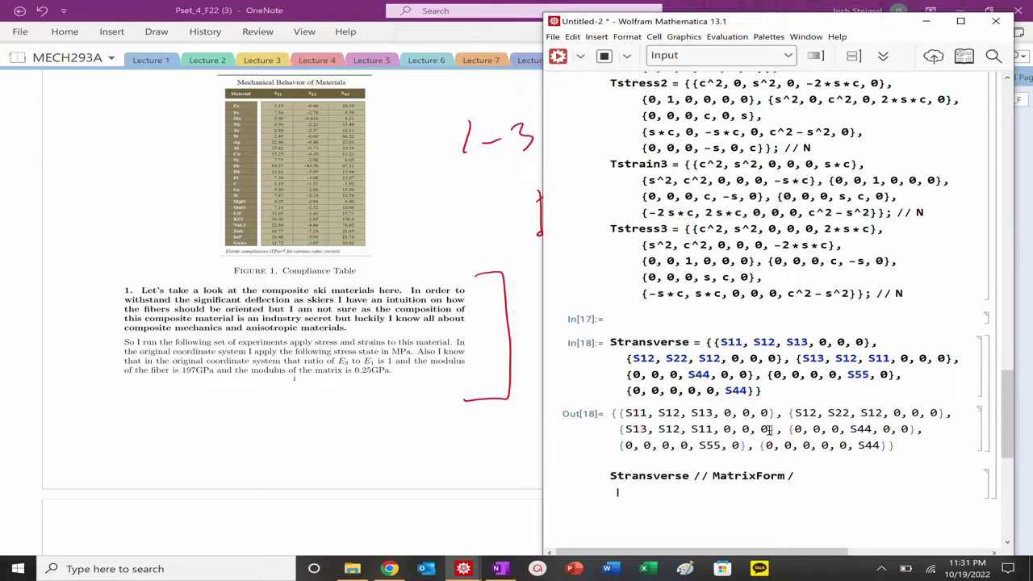
key(shift+Return)
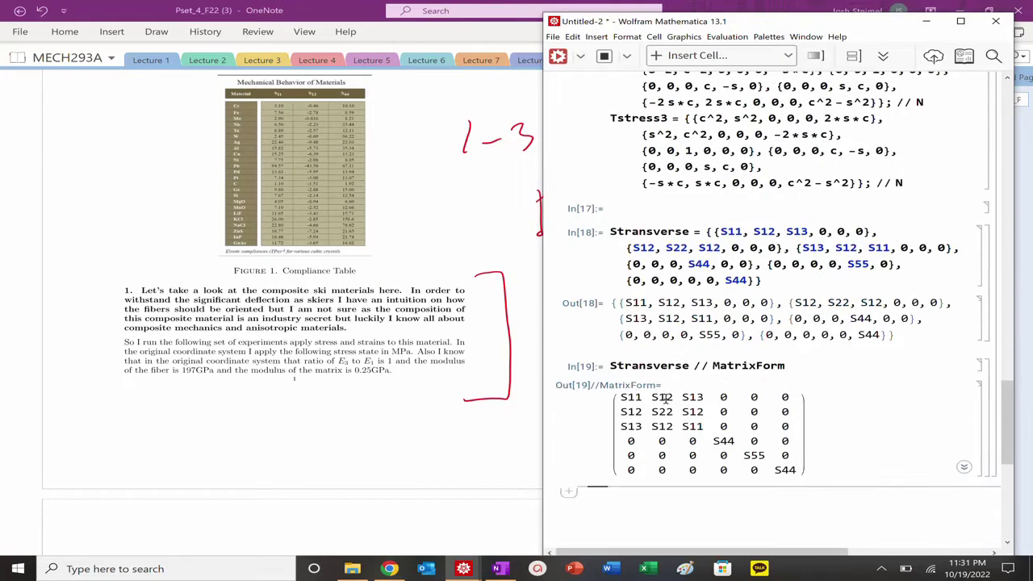
click(687, 398)
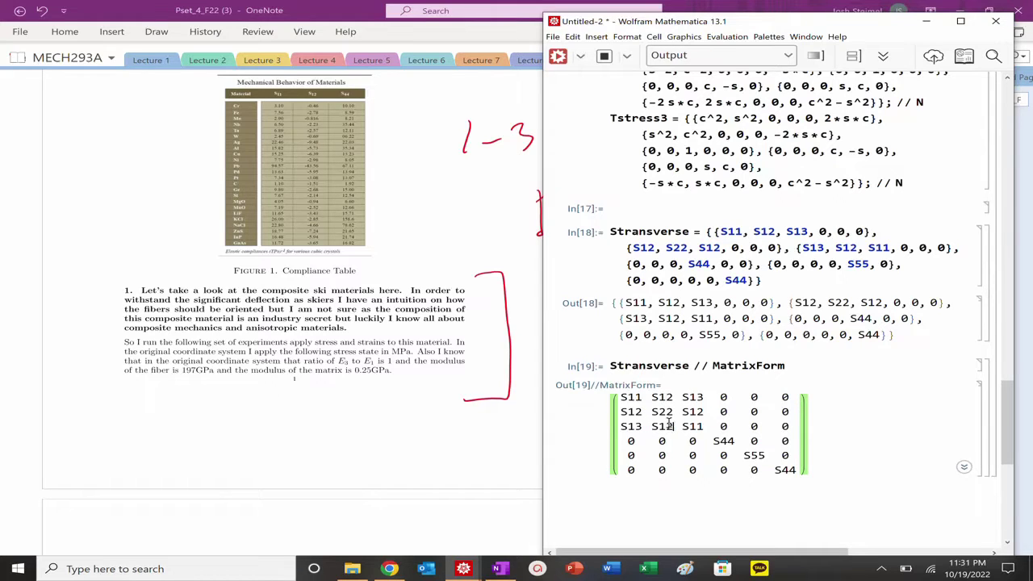
scroll(681, 461, down, 2)
click(680, 468)
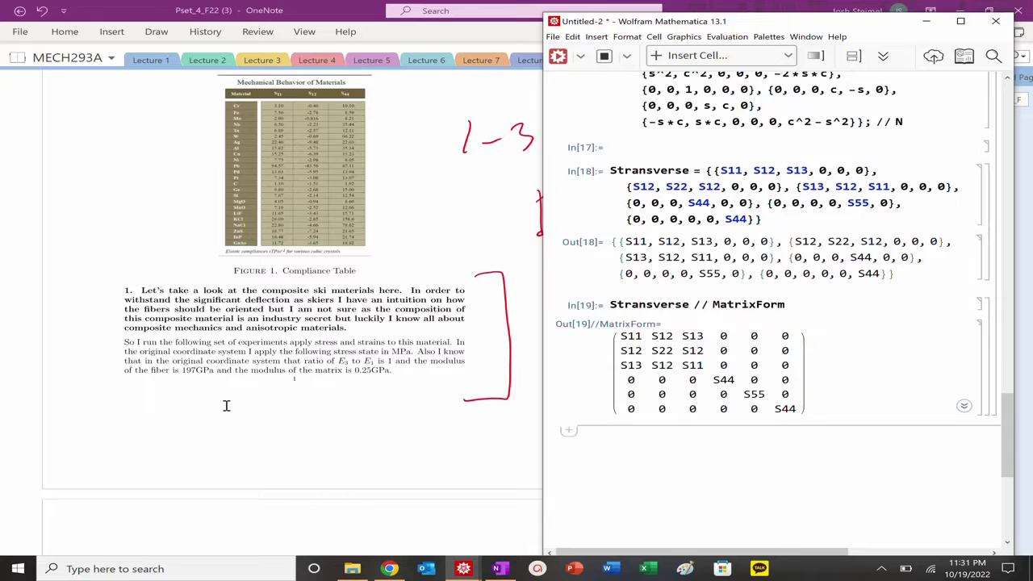
scroll(226, 405, down, 3)
Step: Enter Yf = 197*10^9; and Ym = 0.25*10^9; on two lines and evaluate the cell
scroll(227, 406, down, 1)
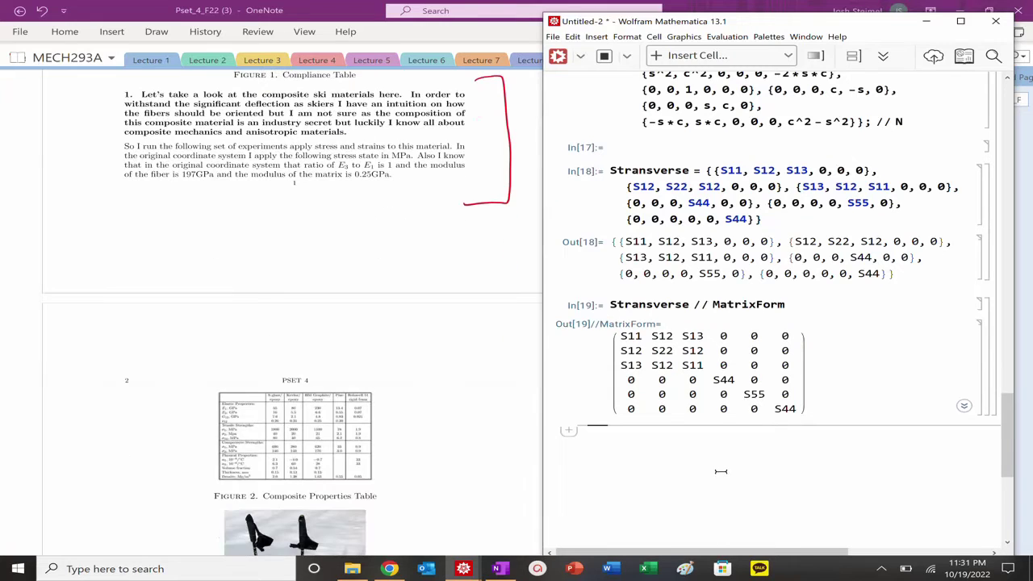
text(Yf)
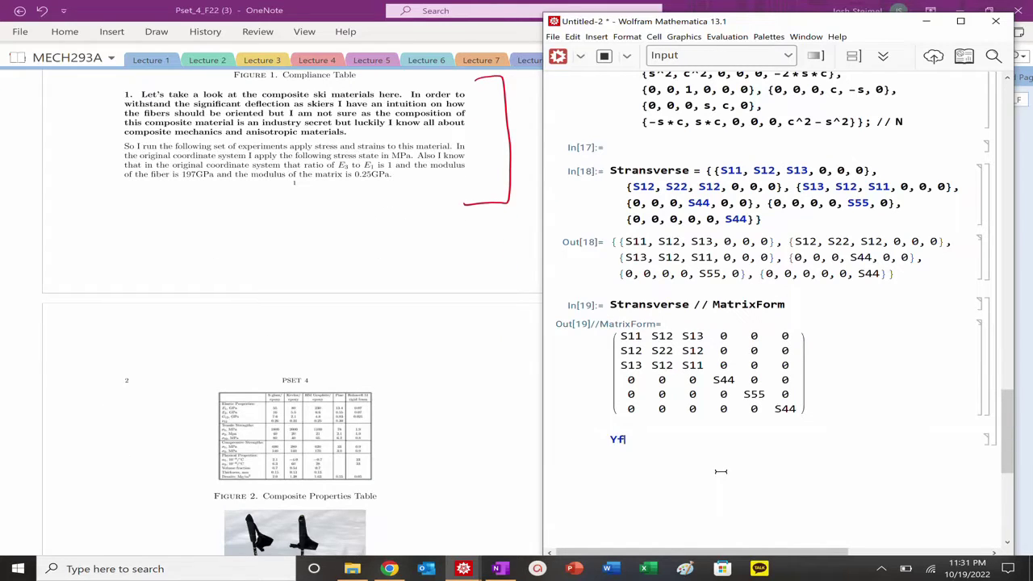
text( = 197 * 10^9;)
key(Return)
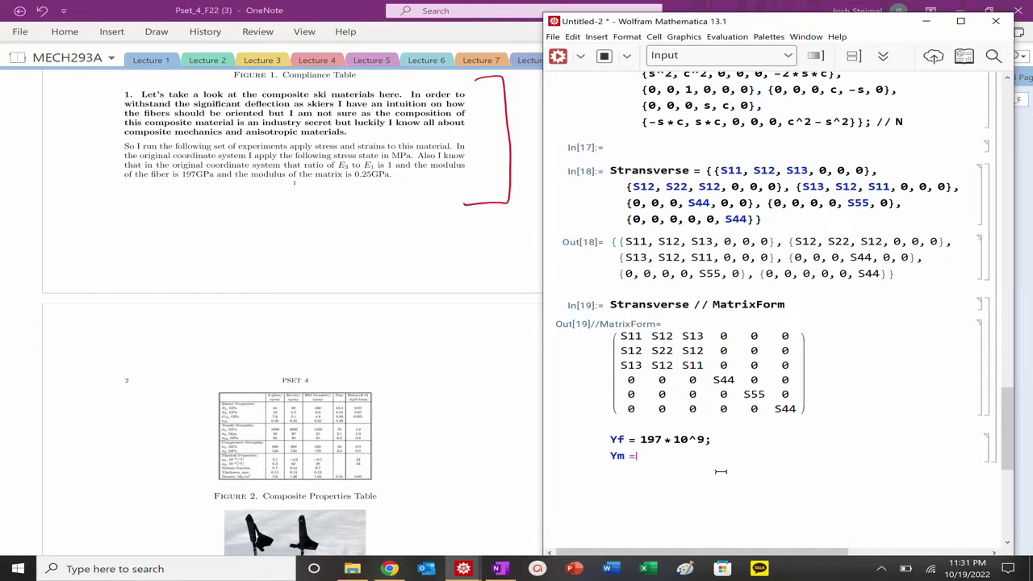
text(Ym = 0.25 * 0)
key(BackSpace)
key(BackSpace)
text(10^9)
key(shift+Return)
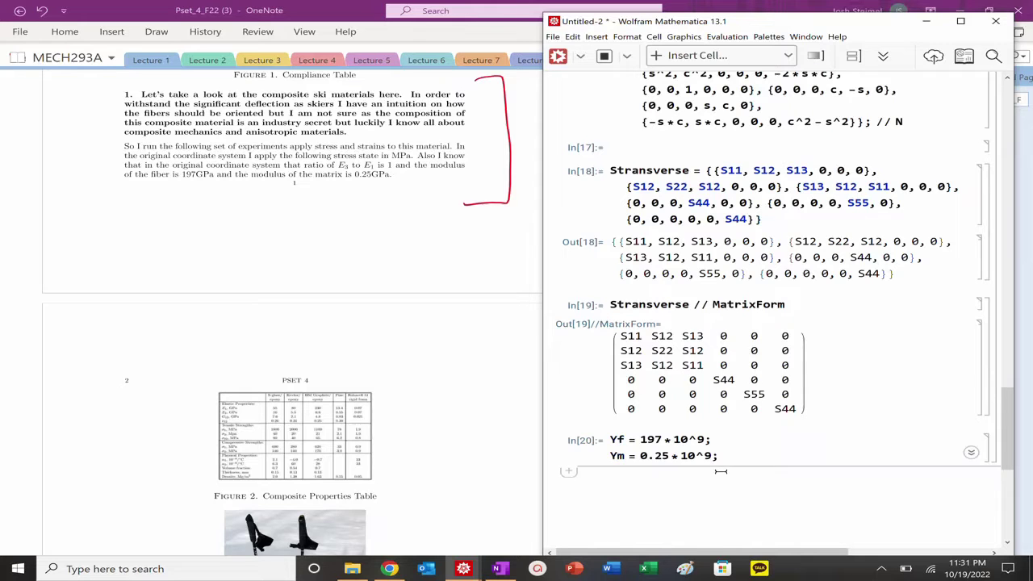
scroll(473, 349, down, 2)
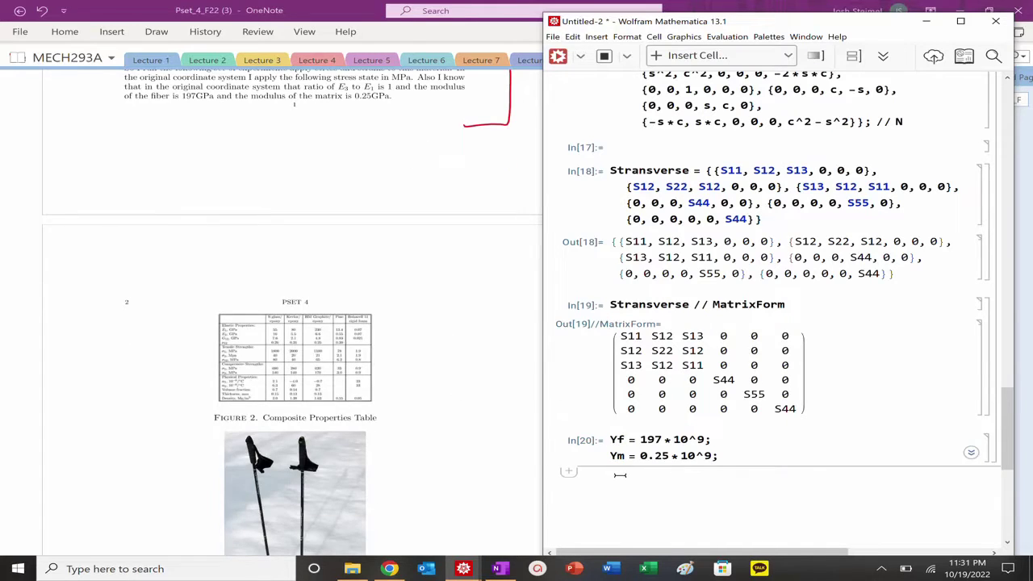
Step: Write the S11 expression as ff/Yf + fm/Ym
scroll(620, 475, down, 1)
text(ff)
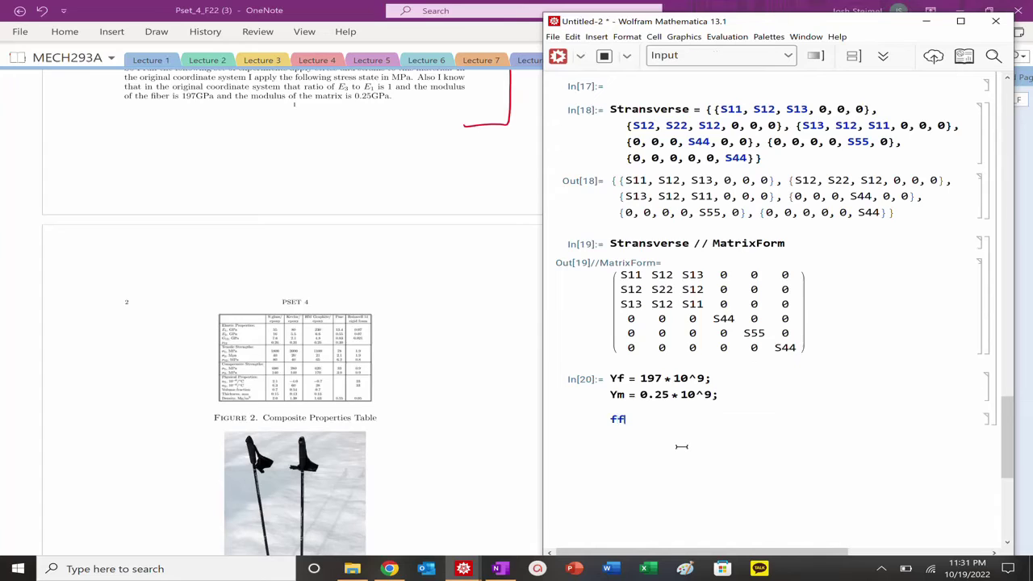
key(BackSpace)
key(BackSpace)
scroll(659, 452, up, 1)
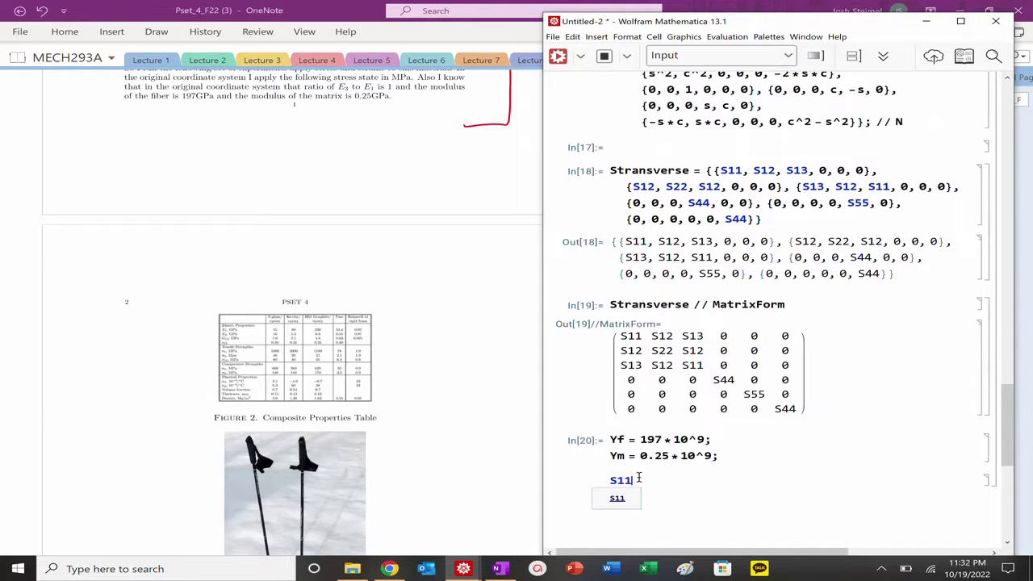
text(= ff /)
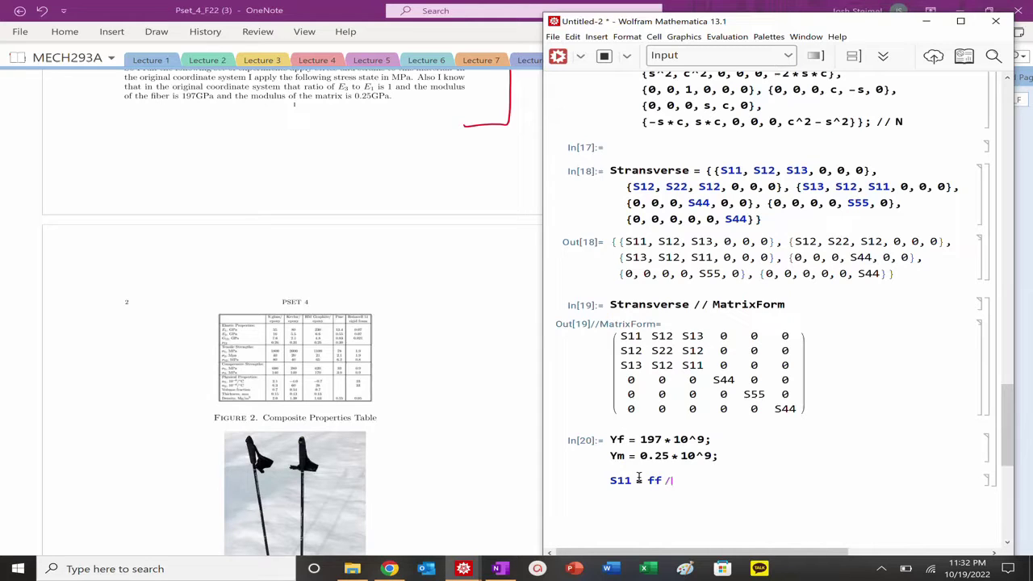
text( Yf + fm / Y,)
key(BackSpace)
text(m)
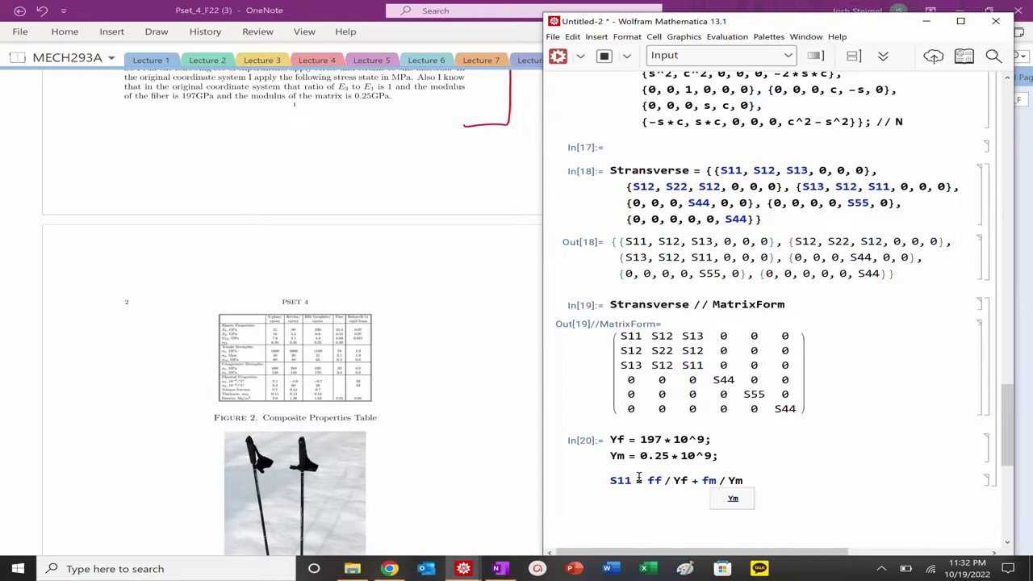
Step: Replace the fm term with (1 - ff) and evaluate S11
click(706, 480)
double_click(707, 480)
text(ff )
text(- 1)
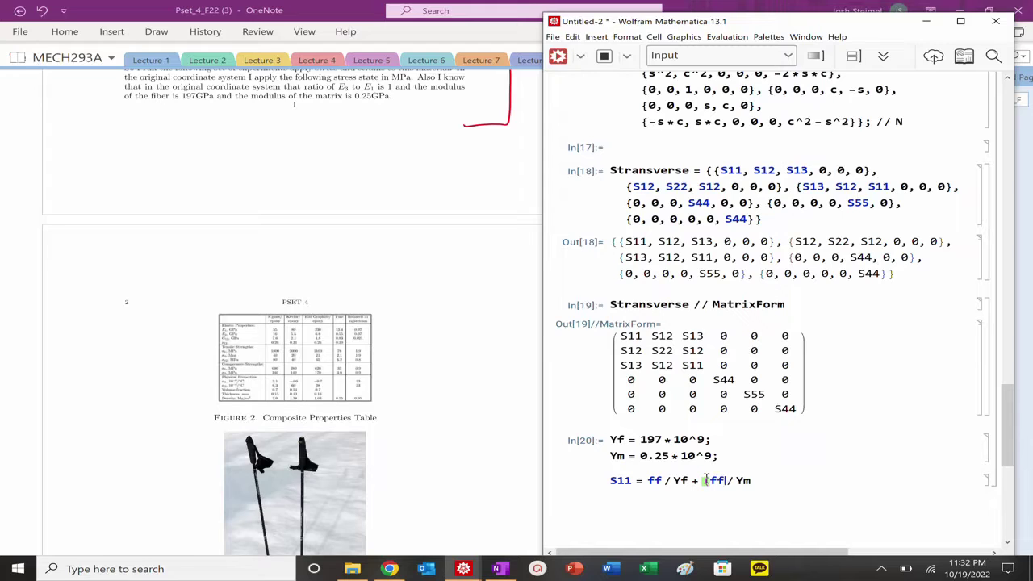
key(BackSpace)
key(BackSpace)
key(BackSpace)
key(BackSpace)
text(1 - ff))
key(shift+Return)
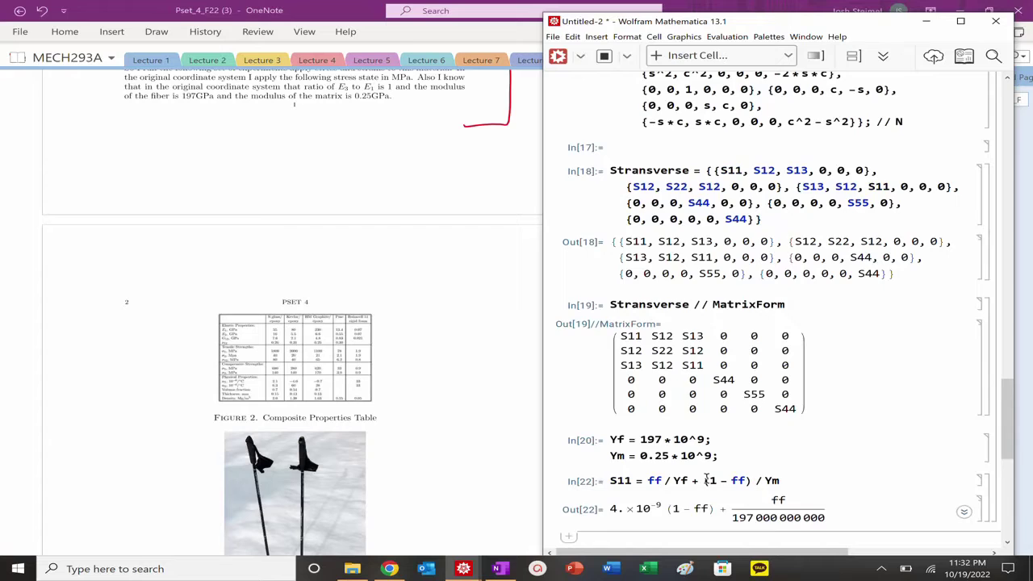
Step: Type S22 = (1/(ff*Yf + (1 - ff) Ym)) in a new cell below
scroll(704, 477, down, 4)
text(S22 = )
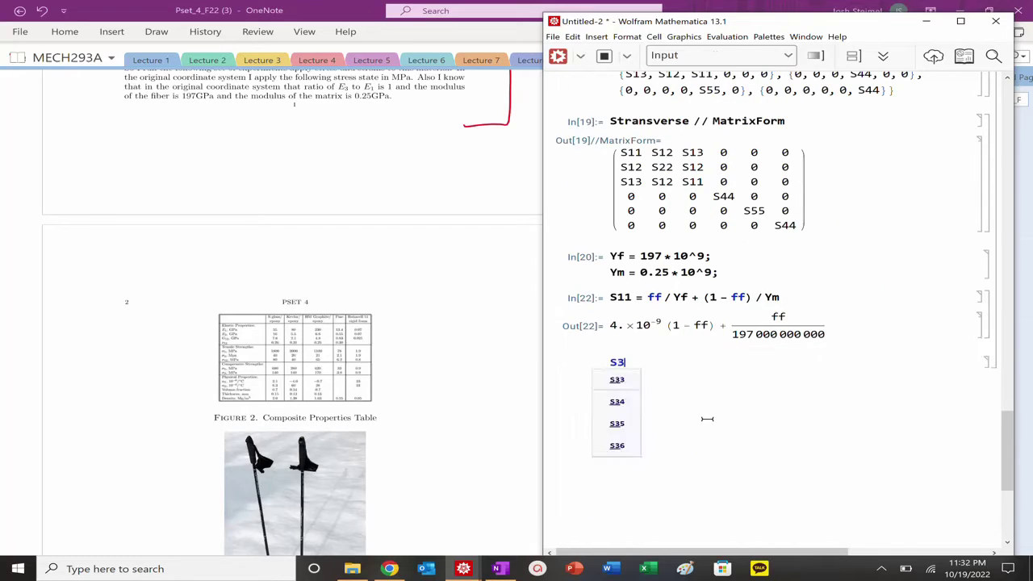
text(()
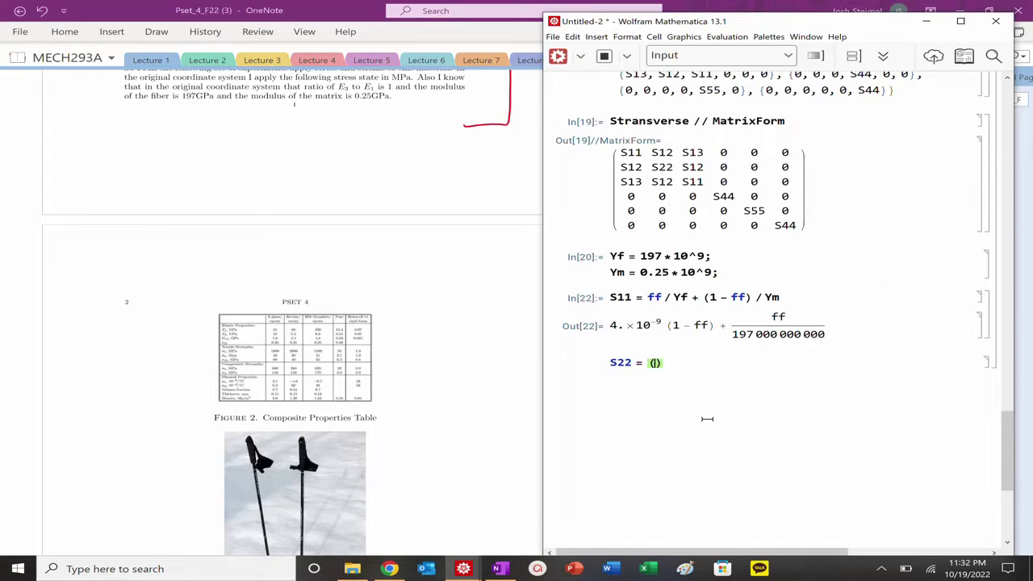
text(1 / )
text((ff * Yf )
text(+ (1 - )
text(ff)
text() Y)
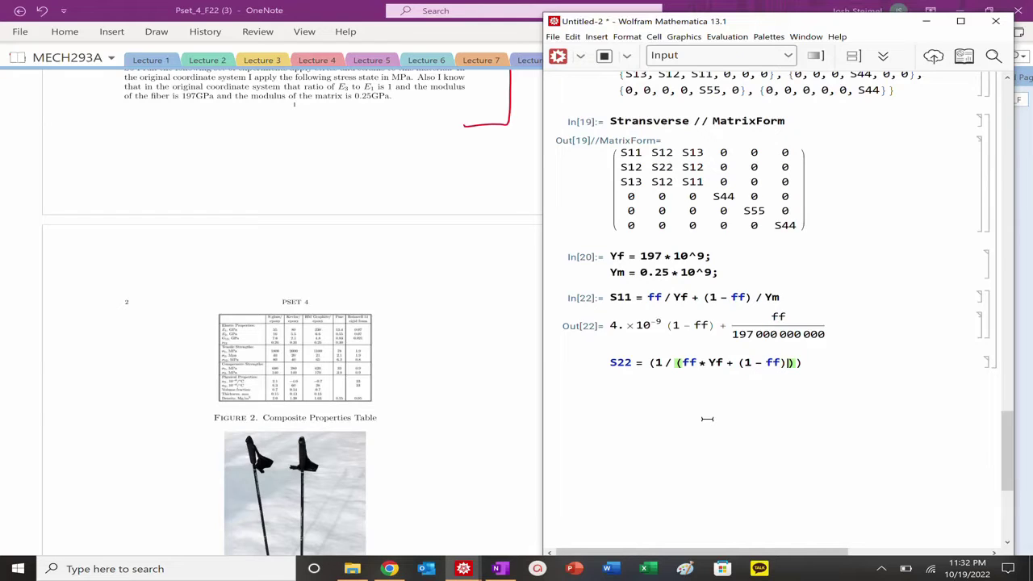
text(, =)
key(BackSpace)
key(BackSpace)
key(BackSpace)
text(m)
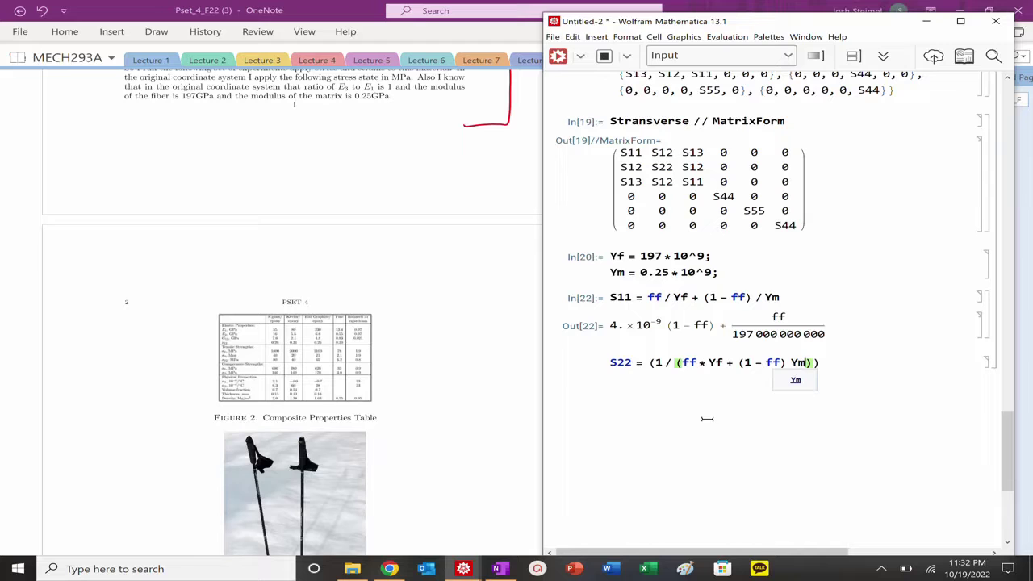